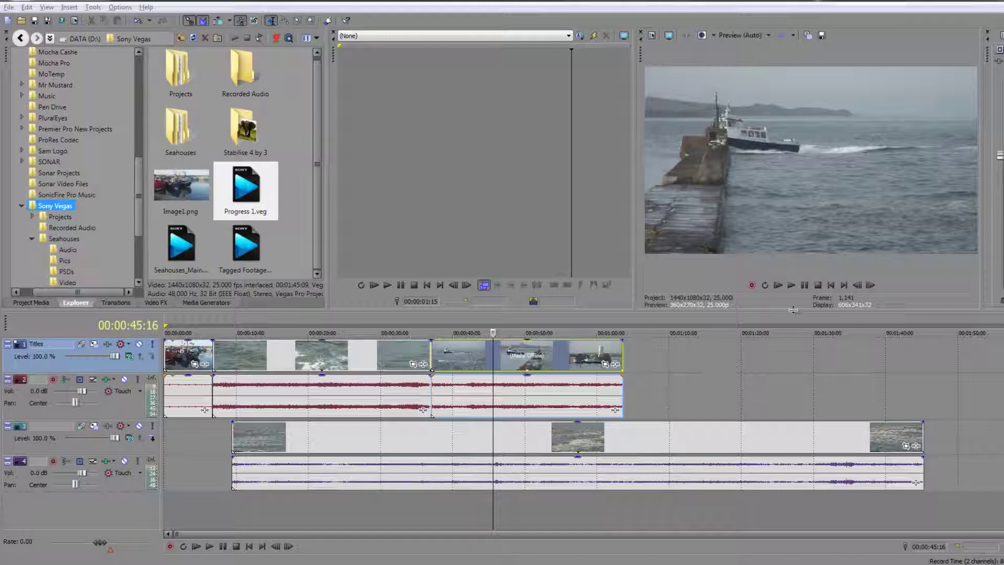
Play the timeline briefly and stop it, then open and dismiss the File menu
{"action": "left_click", "coordinate": [791, 285]}
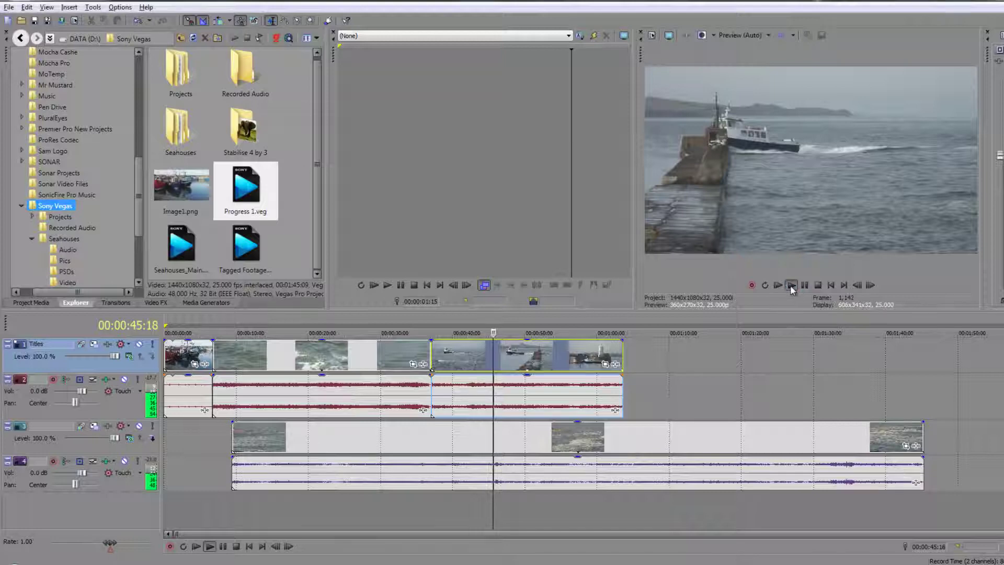
{"action": "left_click", "coordinate": [819, 285]}
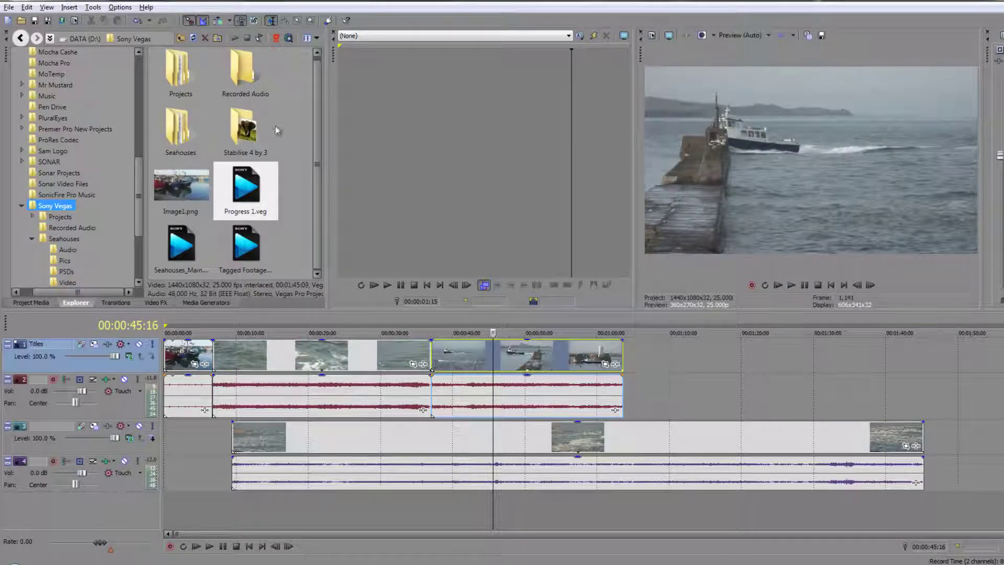
{"action": "left_click", "coordinate": [10, 7]}
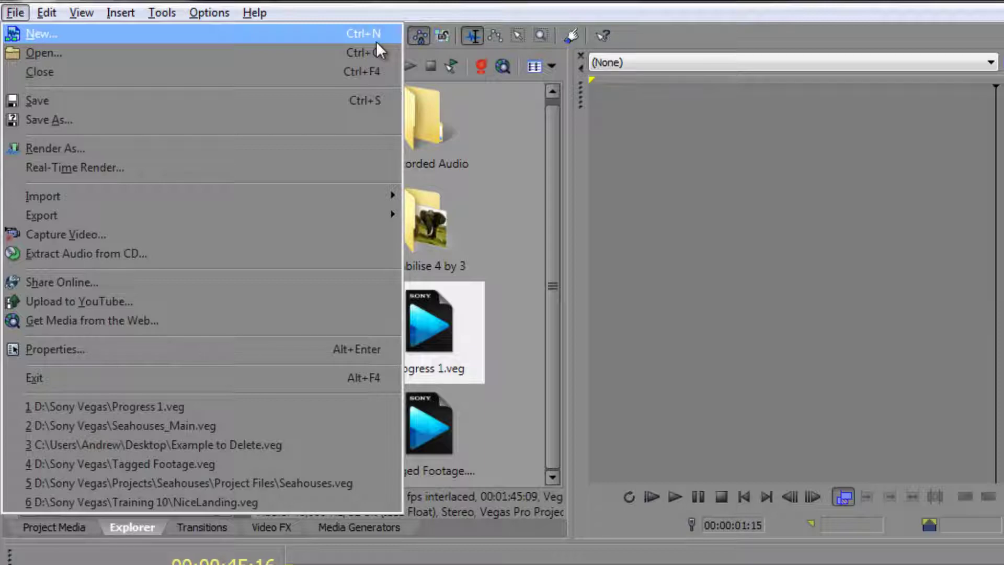
{"action": "left_click", "coordinate": [758, 182]}
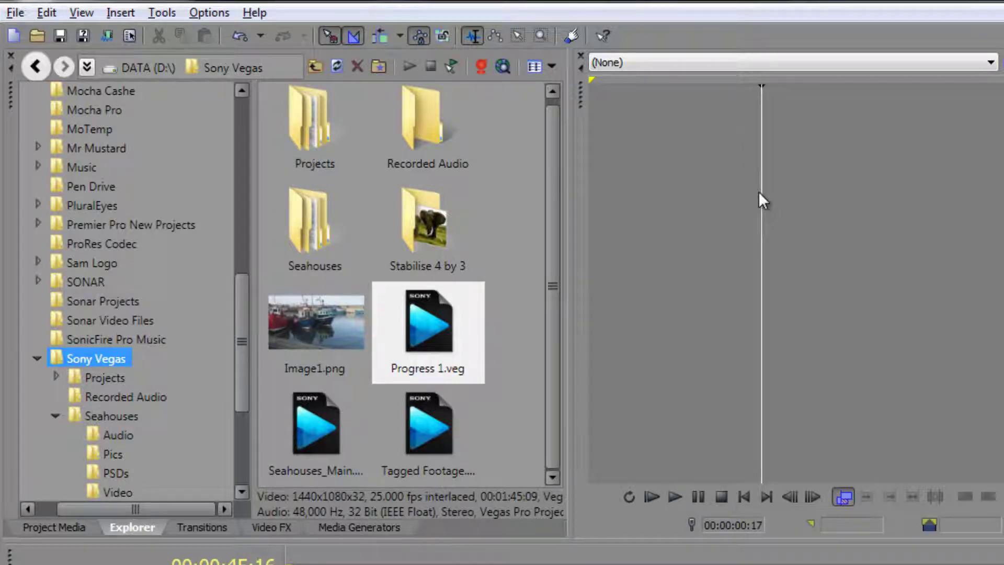
Open Options > Customize Keyboard and move the dialog up, making it taller
{"action": "left_click", "coordinate": [209, 13]}
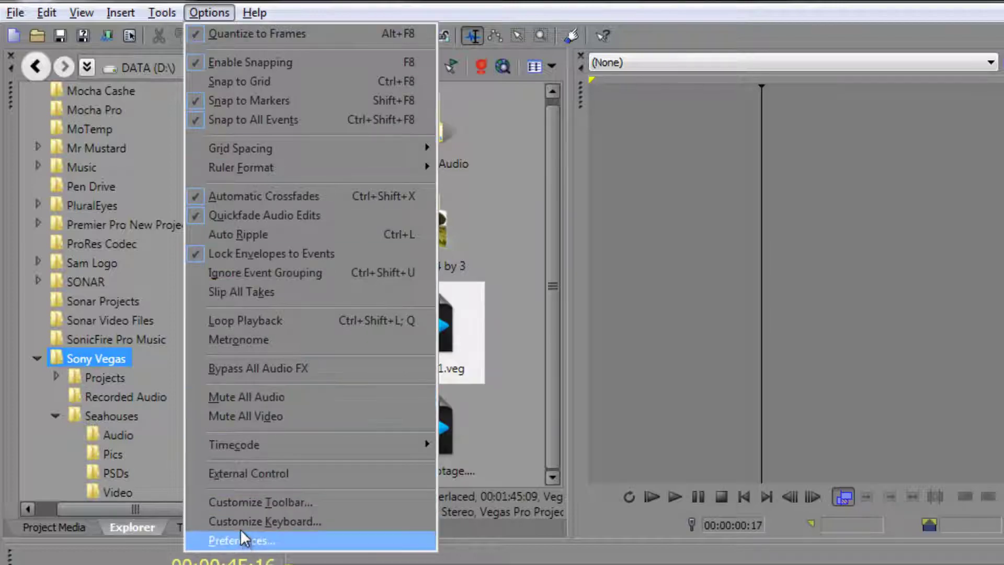
{"action": "left_click", "coordinate": [313, 520]}
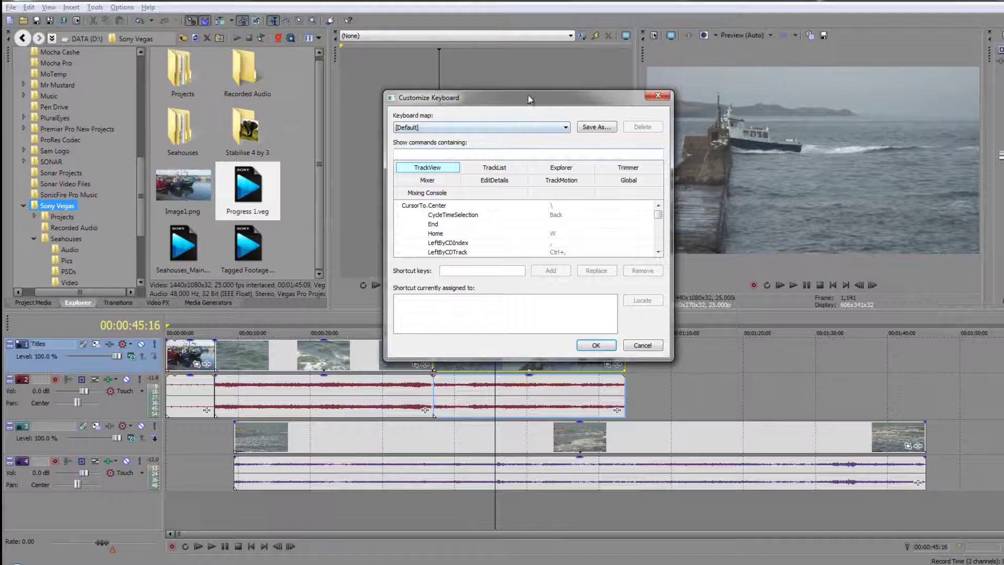
{"action": "left_click_drag", "start_coordinate": [855, 146], "coordinate": [674, 61]}
{"action": "left_click_drag", "start_coordinate": [407, 37], "coordinate": [404, 18]}
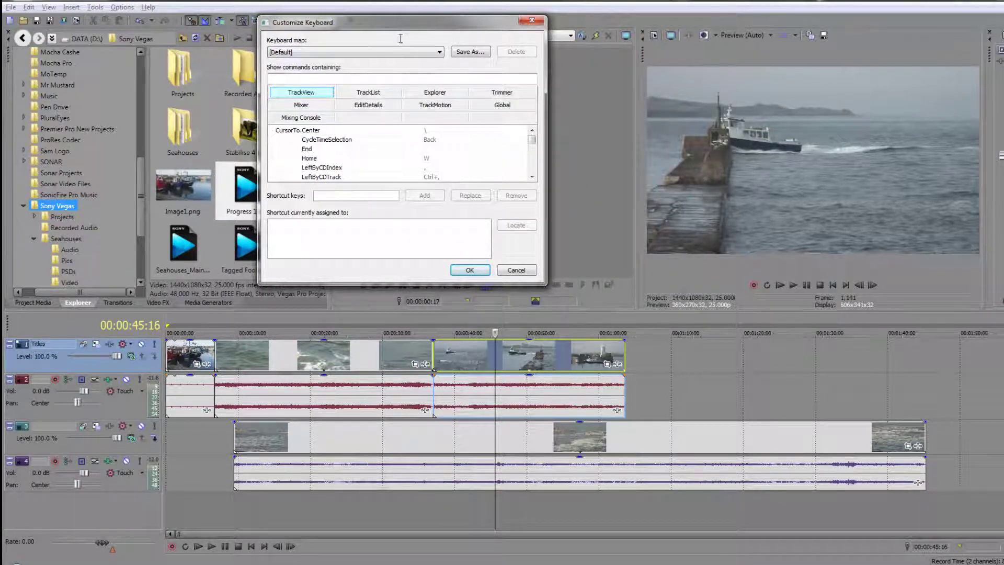
{"action": "left_click_drag", "start_coordinate": [399, 285], "coordinate": [405, 553]}
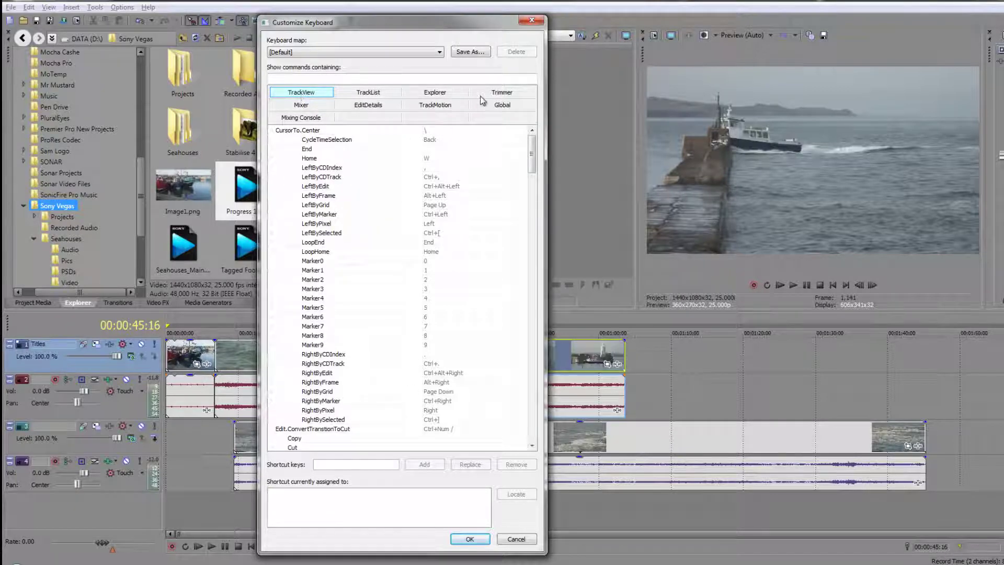
Browse the Trimmer command shortcuts, then the TrackView commands and their shortcuts
{"action": "left_click", "coordinate": [500, 94]}
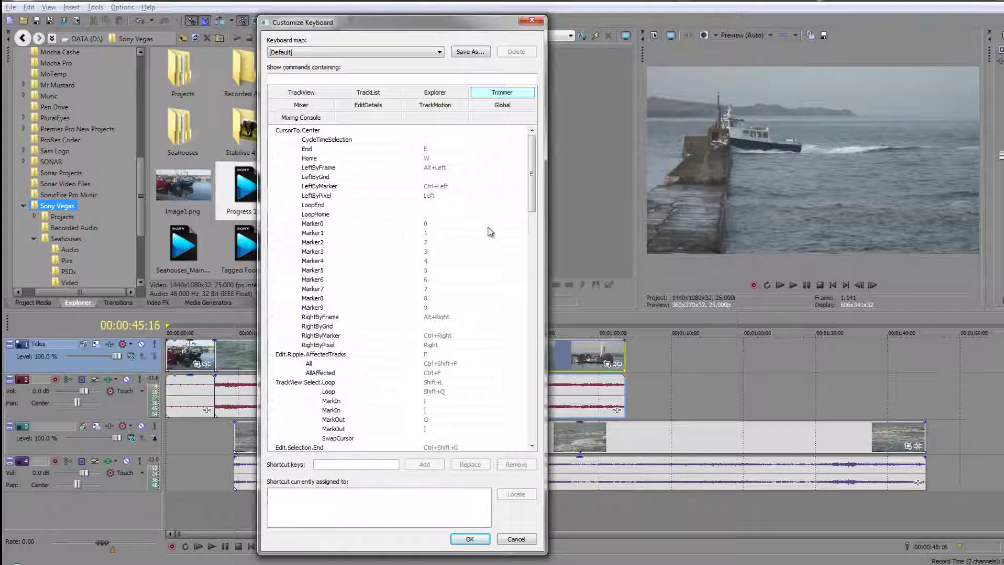
{"action": "left_click_drag", "start_coordinate": [414, 553], "coordinate": [411, 325]}
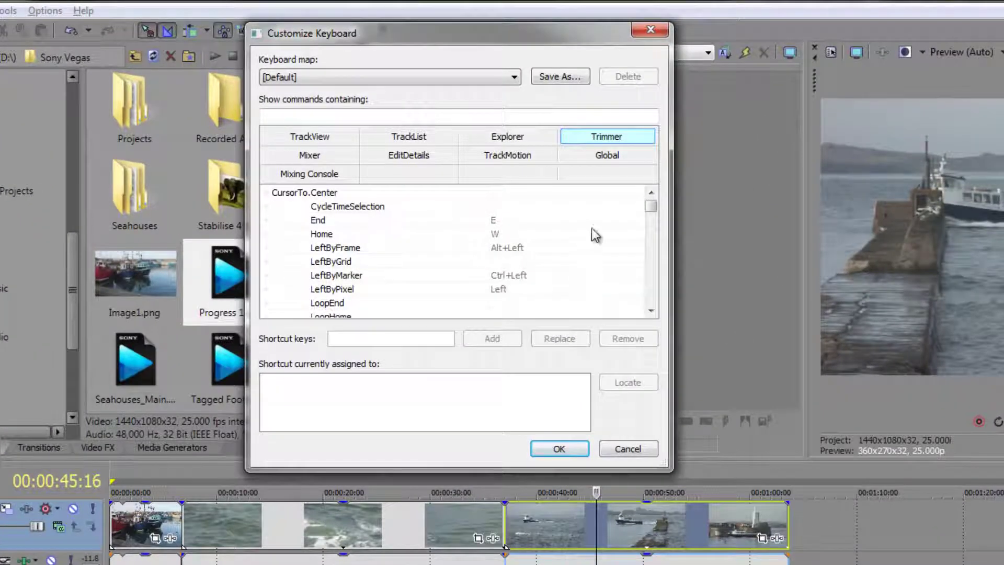
{"action": "left_click", "coordinate": [318, 139]}
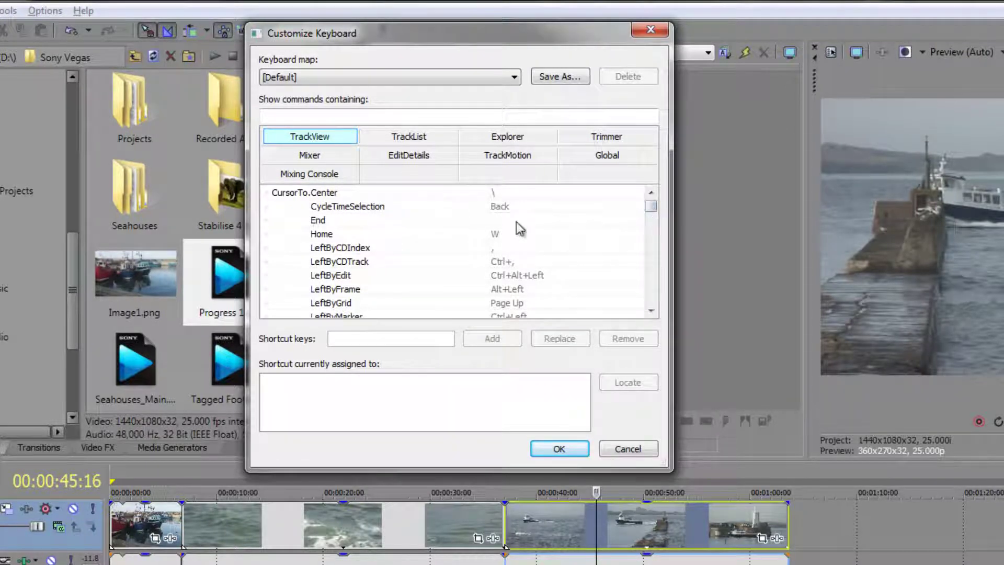
{"action": "left_click_drag", "start_coordinate": [650, 206], "coordinate": [650, 217]}
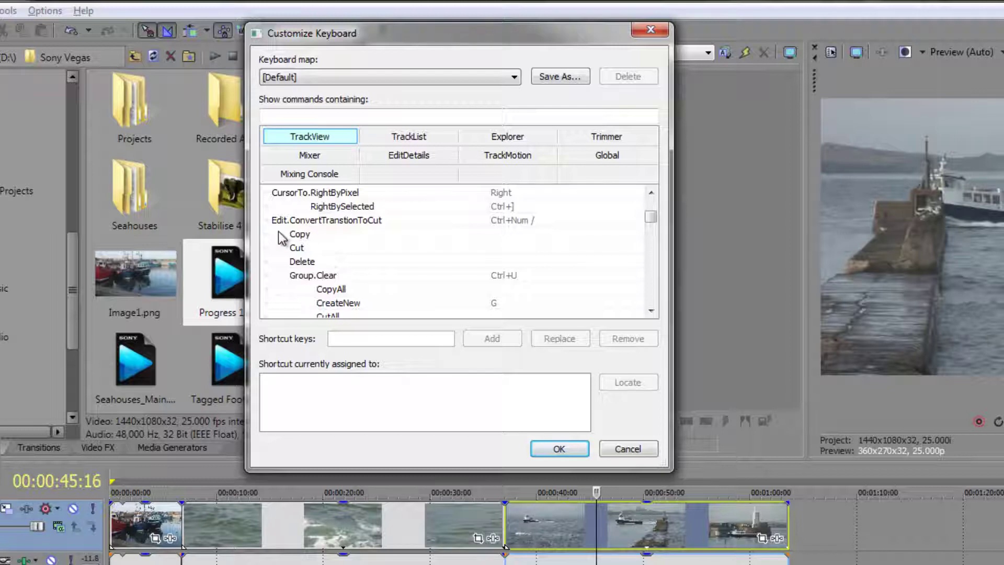
Assign Ctrl+C as the shortcut for the TrackView Copy command
{"action": "left_click", "coordinate": [325, 235]}
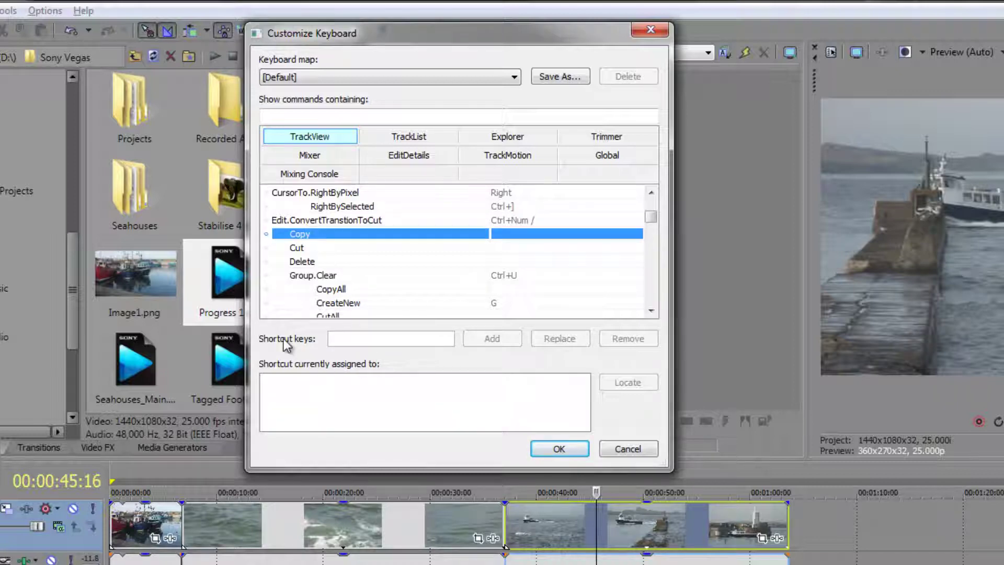
{"action": "left_click", "coordinate": [340, 339]}
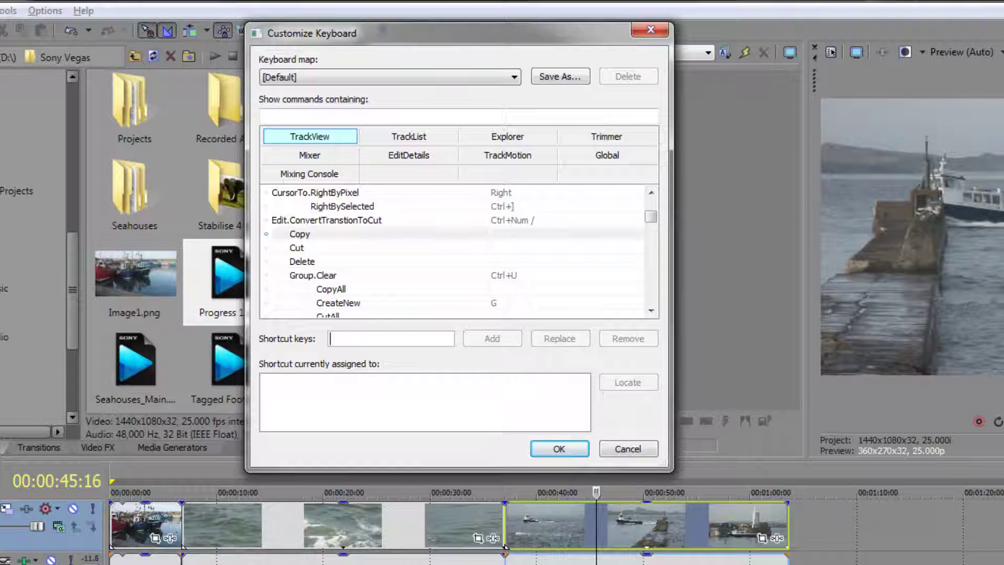
{"action": "key", "text": "ctrl+c"}
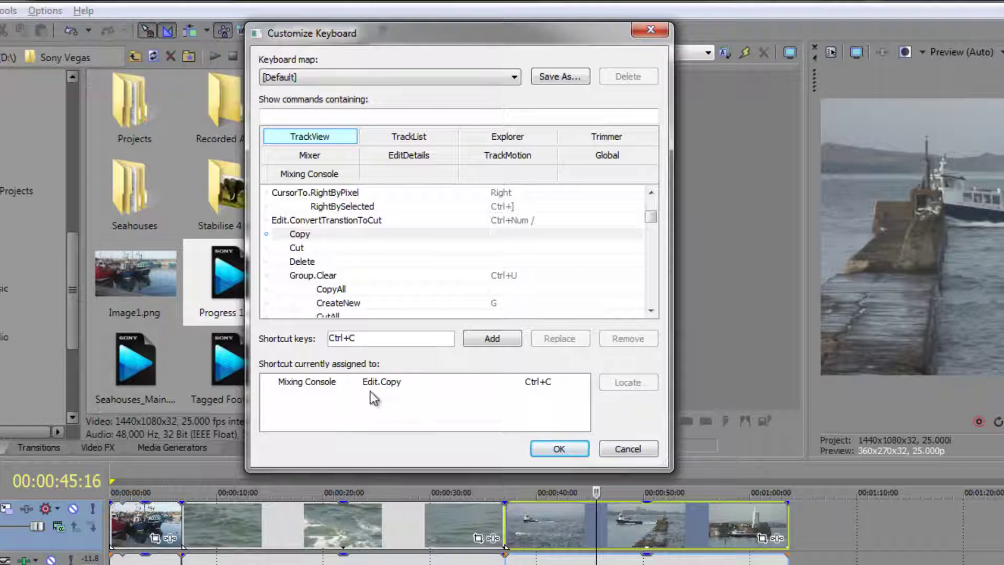
{"action": "left_click", "coordinate": [497, 341]}
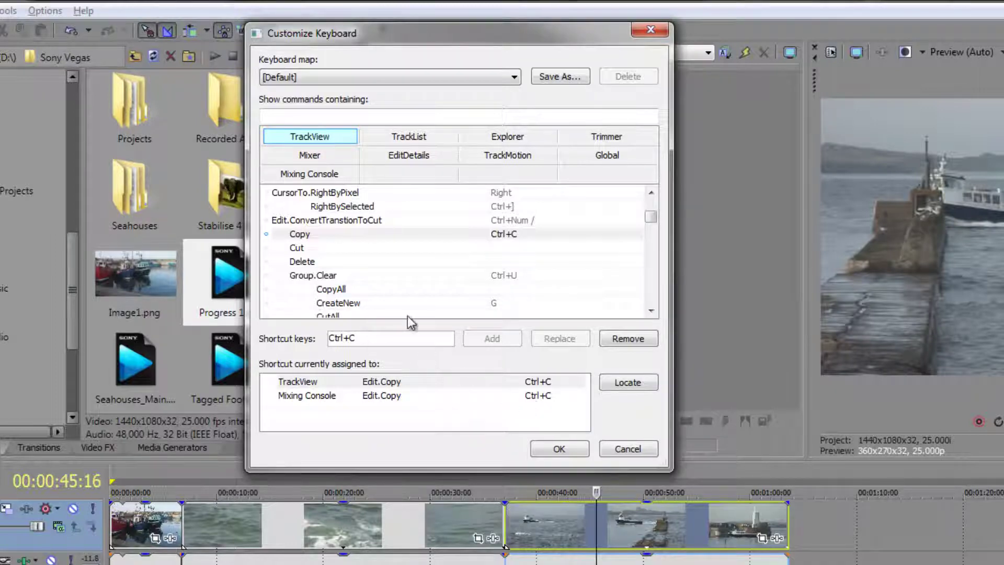
Assign Ctrl+X to TrackView Cut and confirm the keyboard settings with OK
{"action": "left_click", "coordinate": [369, 248]}
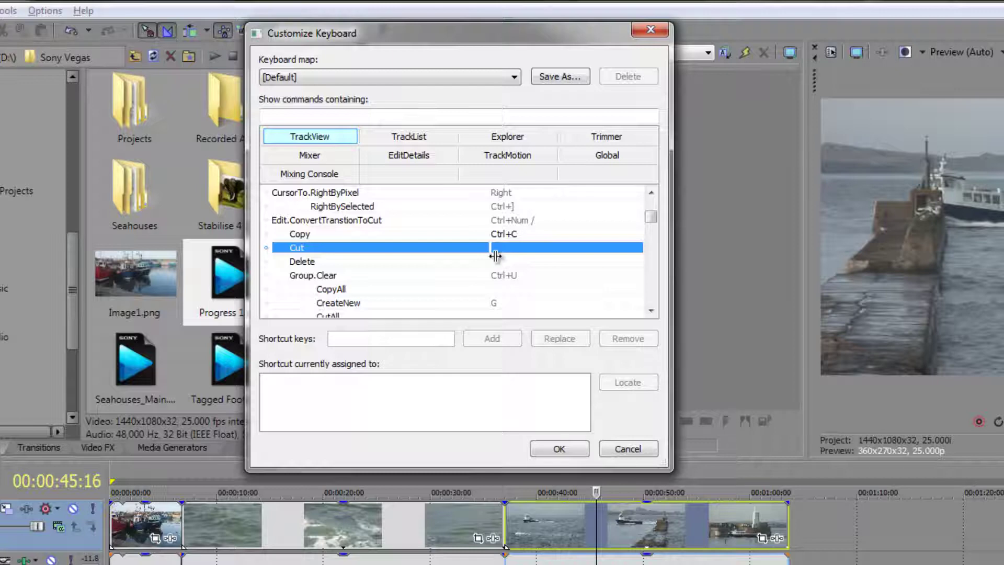
{"action": "left_click", "coordinate": [383, 338]}
{"action": "key", "text": "ctrl+x"}
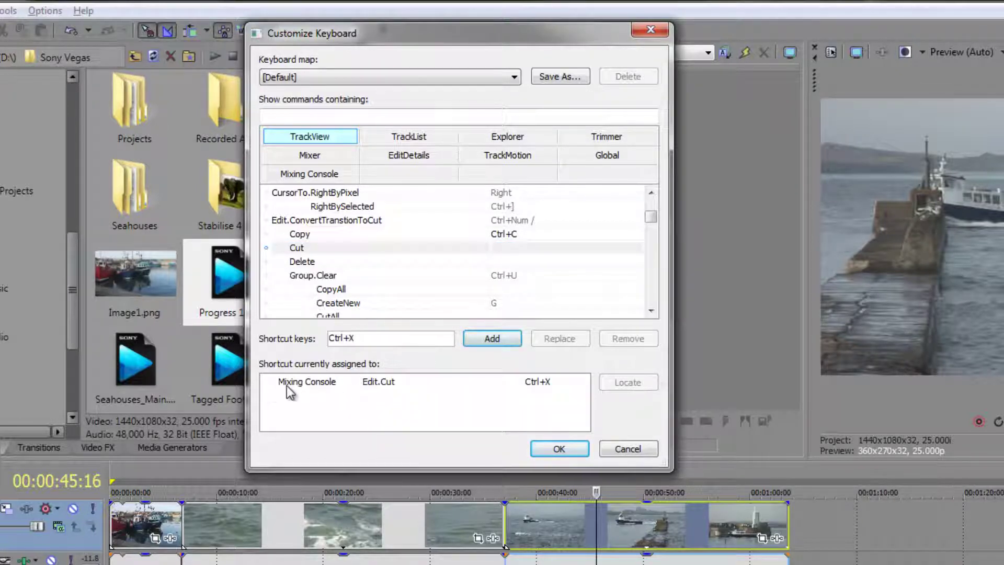
{"action": "left_click", "coordinate": [494, 340]}
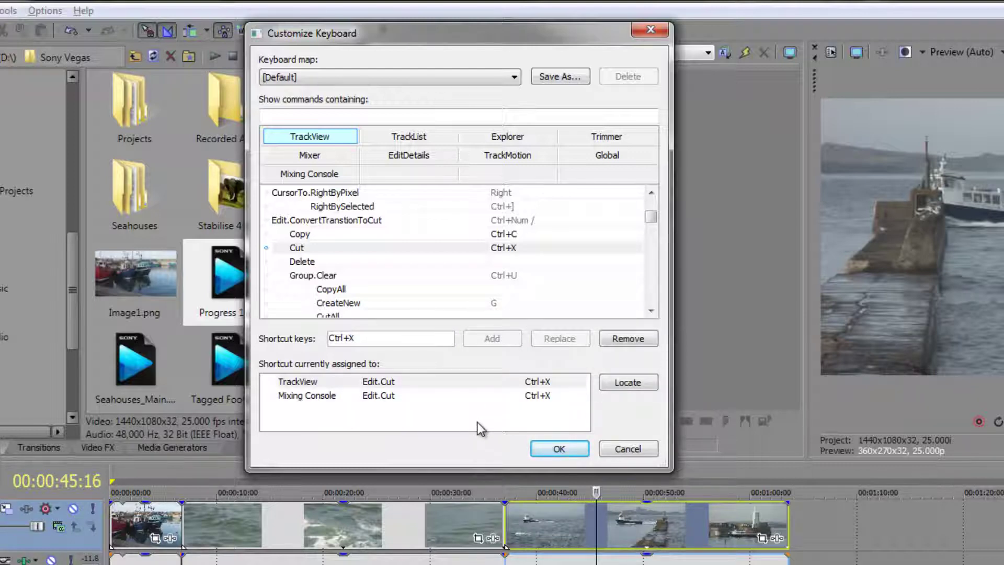
{"action": "left_click", "coordinate": [558, 451]}
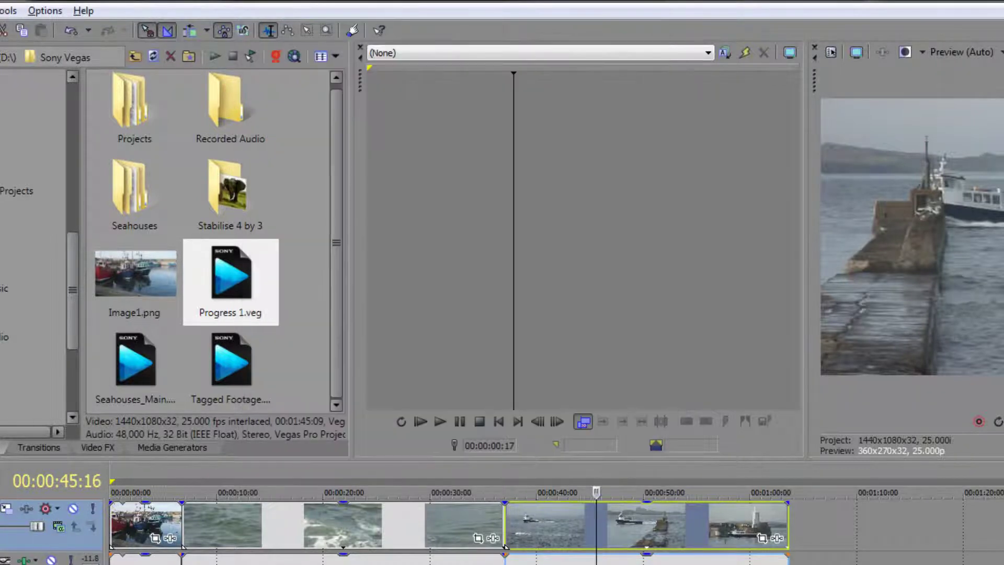
Reopen Customize Keyboard, view Mixing Console, then find TrackView Copy (Ctrl+C) and Cut (Ctrl+X)
{"action": "left_click", "coordinate": [45, 10]}
{"action": "left_click", "coordinate": [90, 443]}
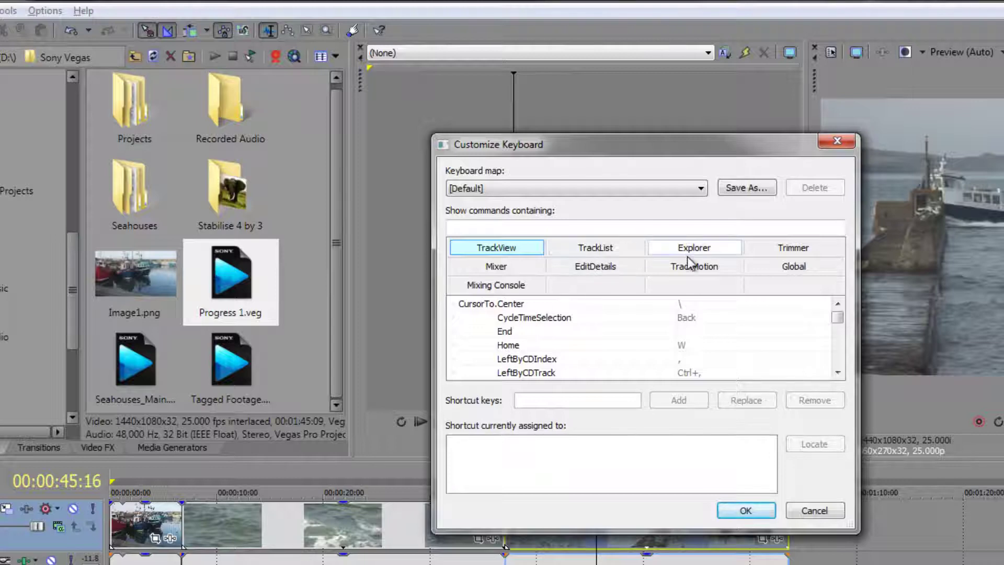
{"action": "left_click", "coordinate": [500, 286]}
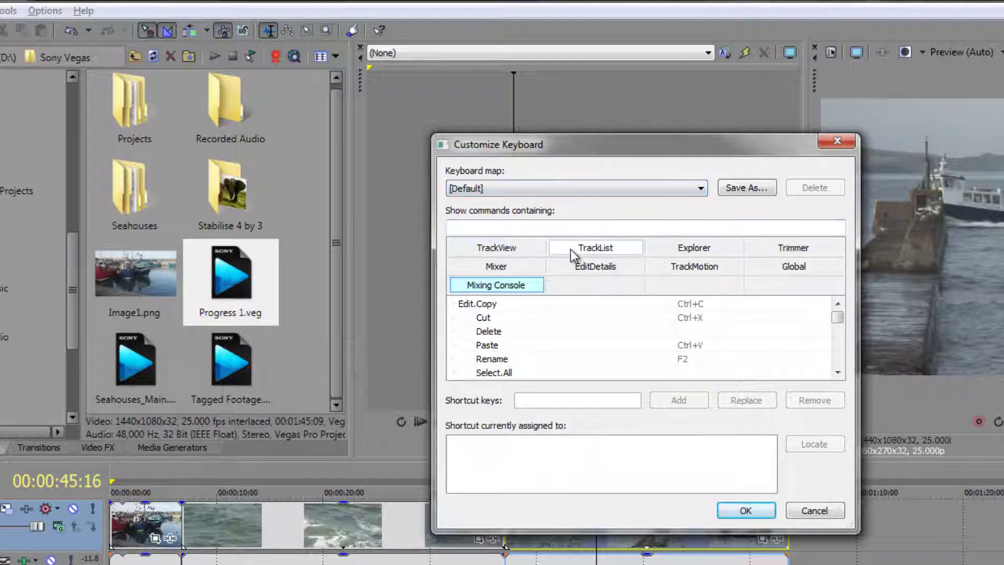
{"action": "left_click", "coordinate": [528, 247]}
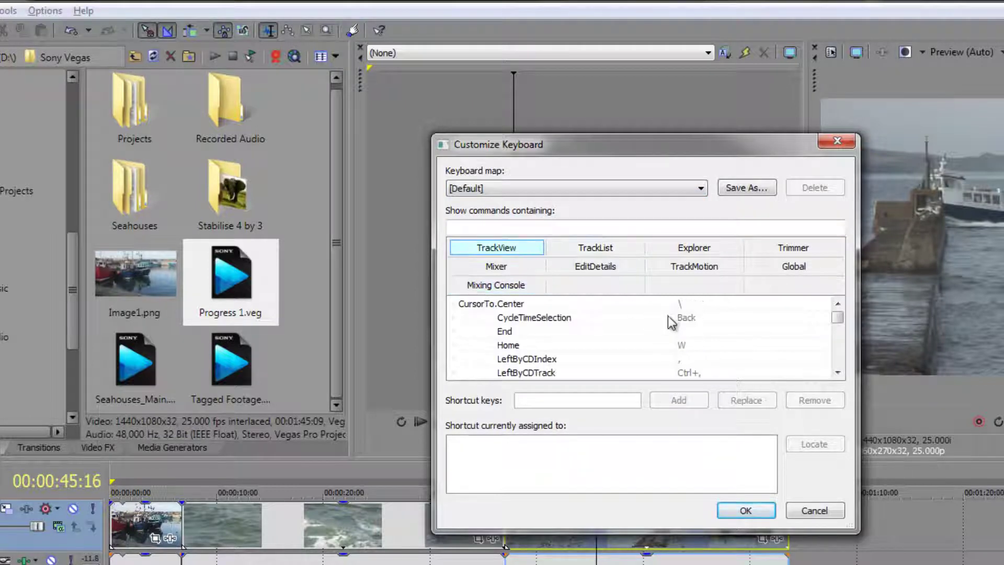
{"action": "scroll", "coordinate": [840, 322], "scroll_direction": "down", "scroll_amount": 5}
{"action": "left_click", "coordinate": [837, 303]}
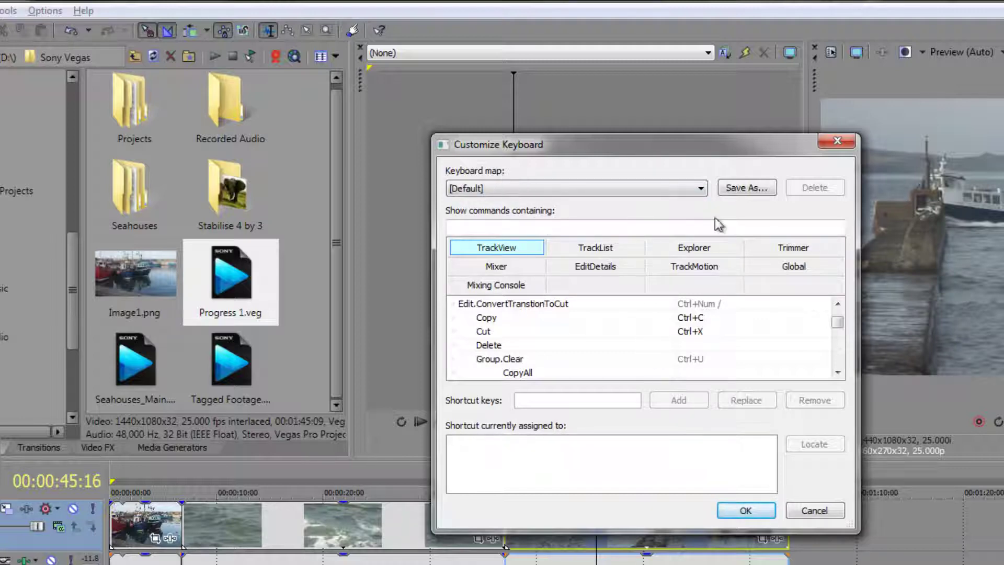
Save the shortcuts as a custom-named keyboard map, then switch between Default and the custom map
{"action": "left_click", "coordinate": [760, 187]}
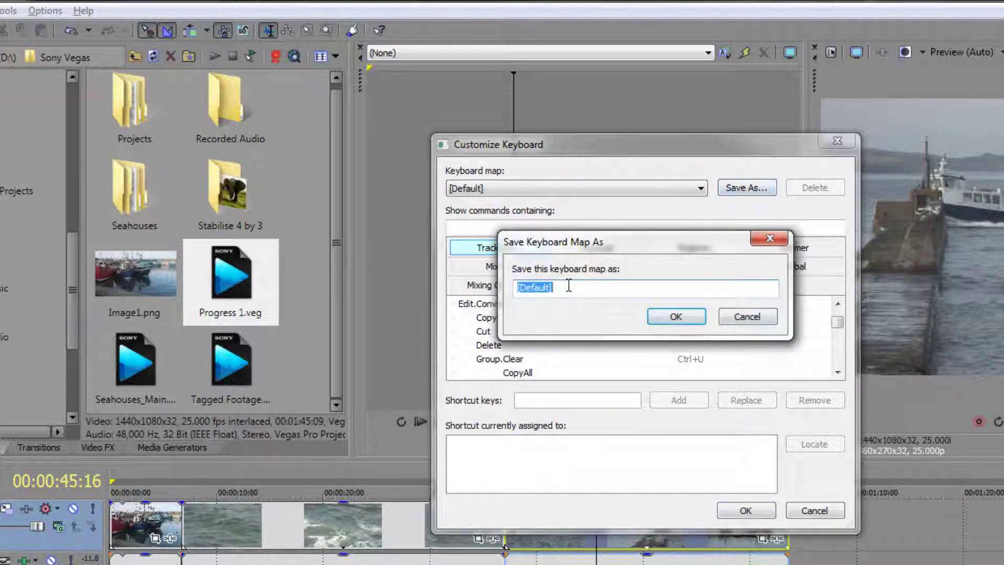
{"action": "type", "text": "Andrew's custom"}
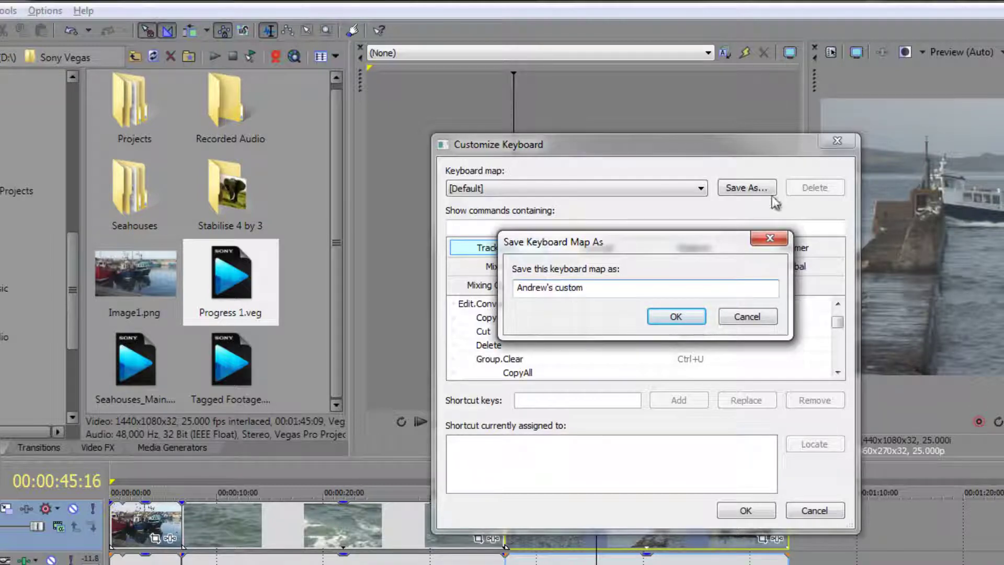
{"action": "left_click", "coordinate": [675, 316]}
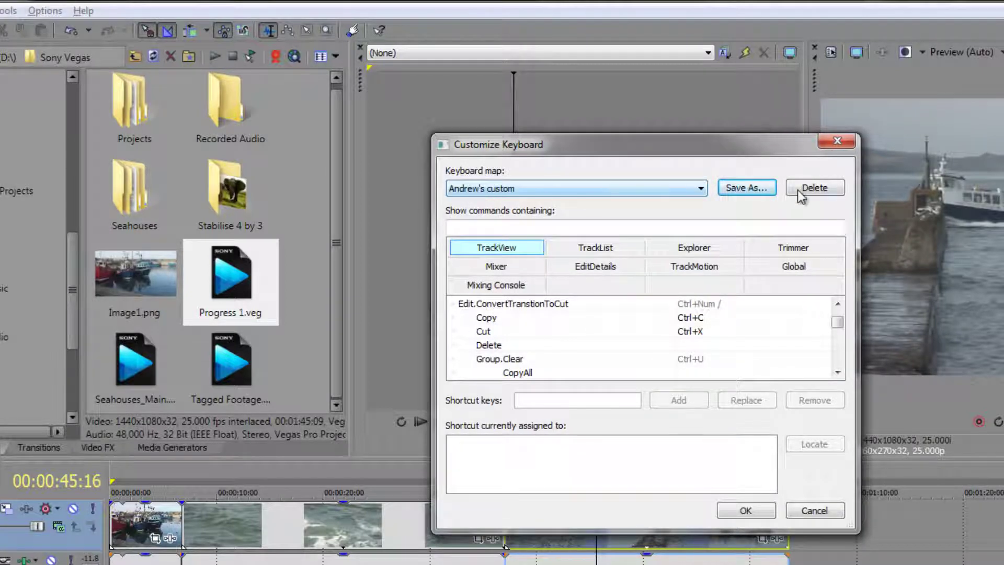
{"action": "left_click", "coordinate": [701, 190]}
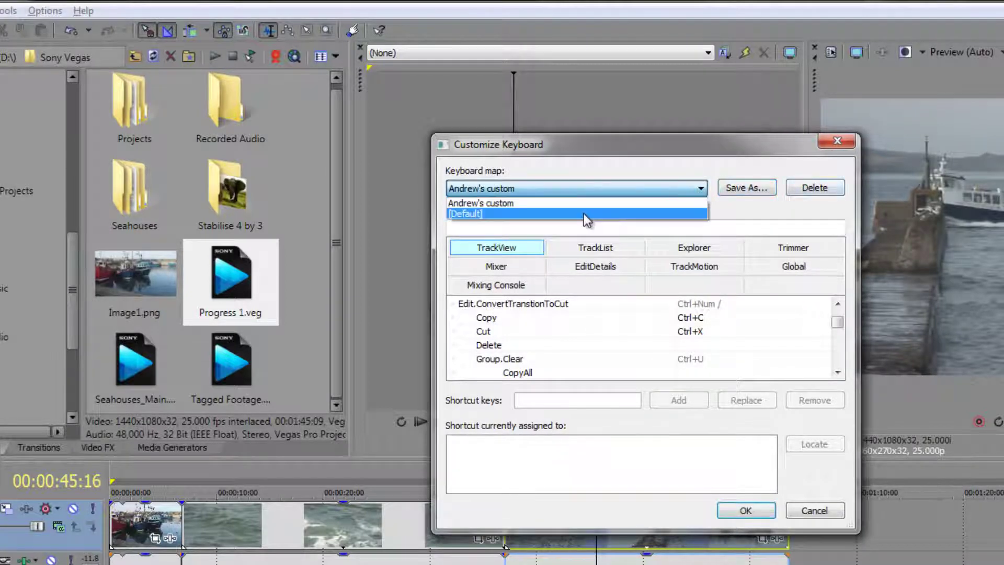
{"action": "left_click", "coordinate": [584, 213]}
{"action": "left_click", "coordinate": [703, 190]}
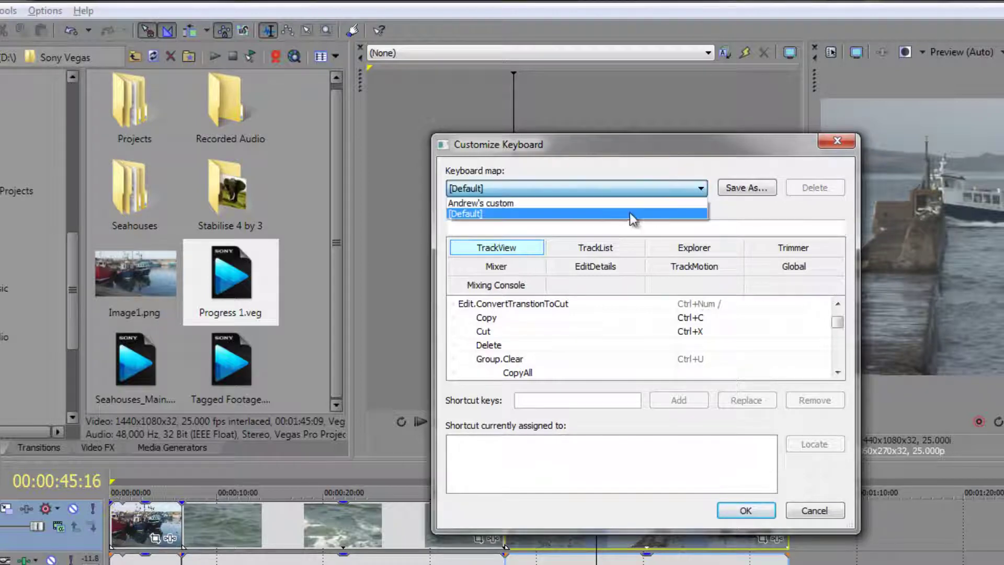
{"action": "left_click", "coordinate": [576, 204]}
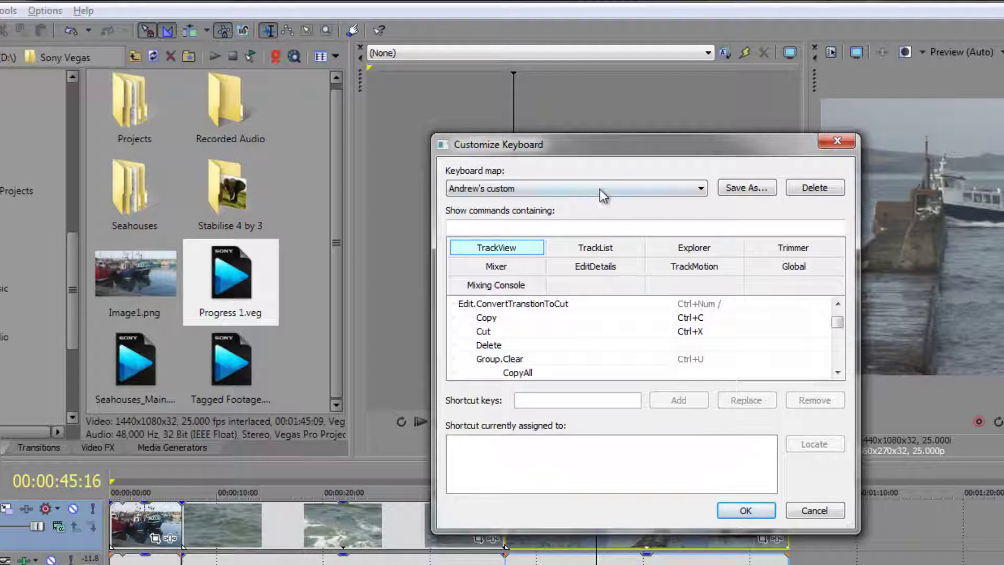
With the custom map selected, delete it and confirm moving it to the Recycle Bin
{"action": "left_click", "coordinate": [629, 189]}
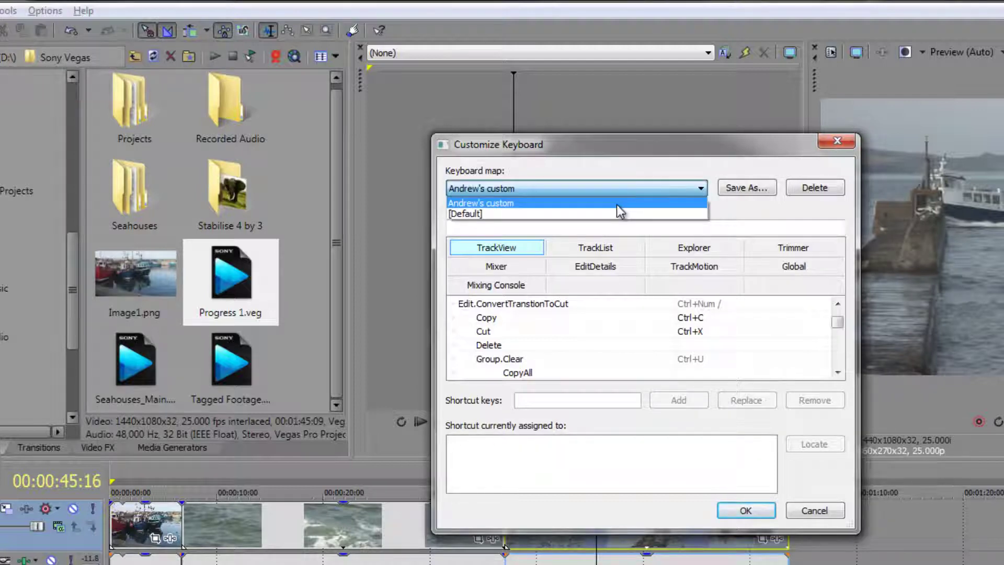
{"action": "left_click", "coordinate": [619, 191]}
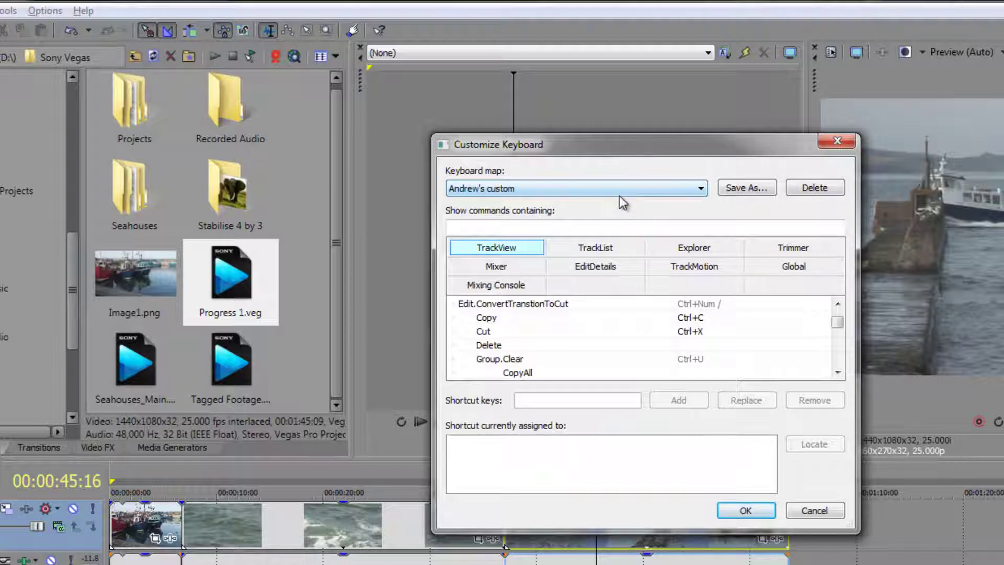
{"action": "left_click", "coordinate": [815, 189]}
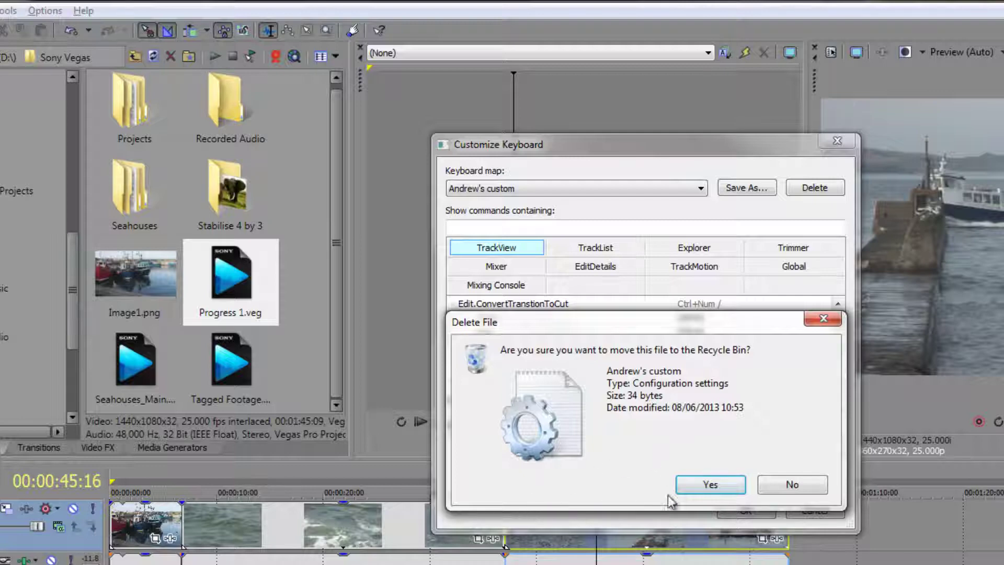
{"action": "left_click", "coordinate": [701, 484]}
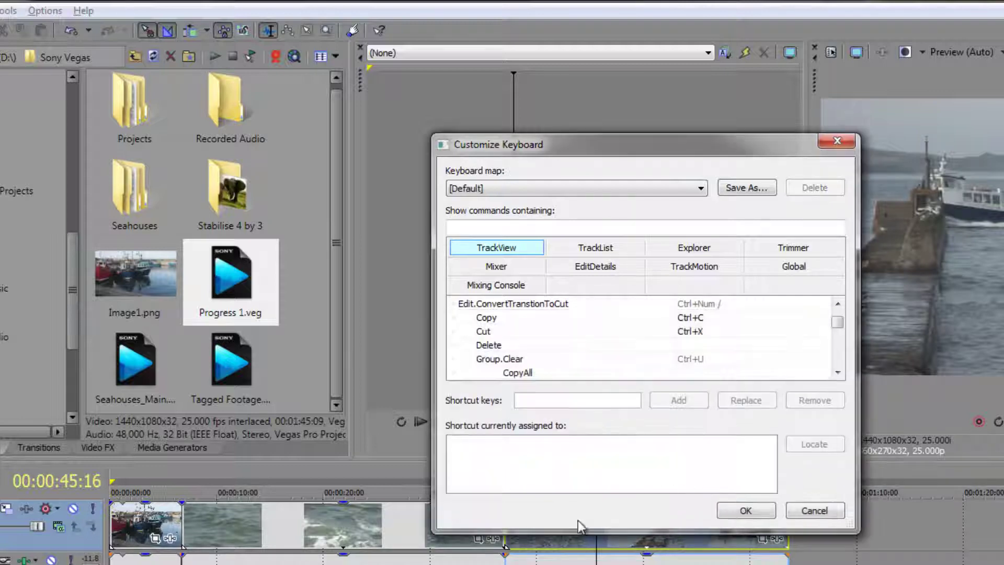
Check that only the Default map remains, enlarge the dialog, and close it with OK
{"action": "left_click", "coordinate": [630, 185]}
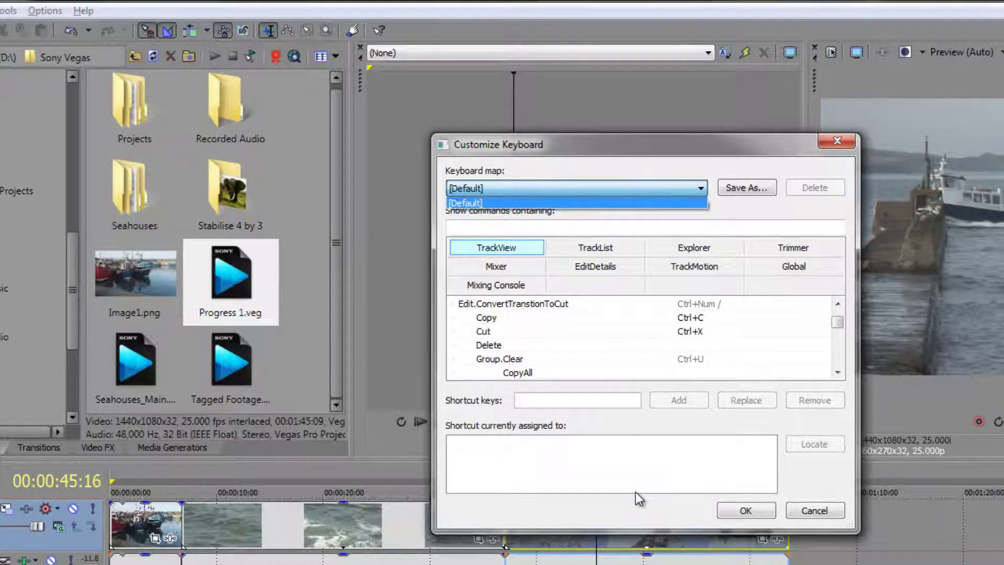
{"action": "left_click", "coordinate": [659, 528]}
{"action": "left_click_drag", "start_coordinate": [659, 533], "coordinate": [655, 564]}
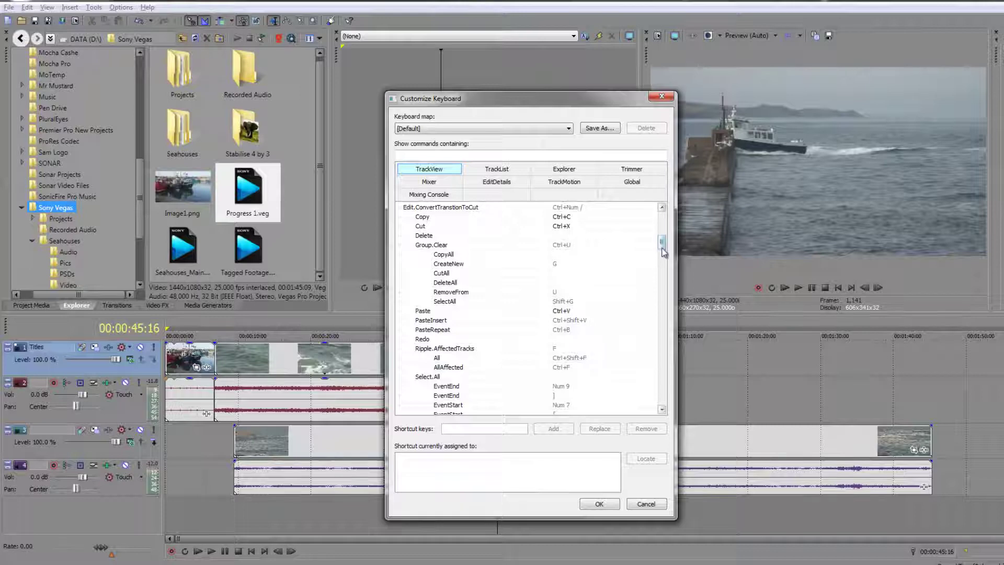
{"action": "left_click_drag", "start_coordinate": [662, 246], "coordinate": [663, 312]}
{"action": "scroll", "coordinate": [662, 313], "scroll_direction": "up", "scroll_amount": 20}
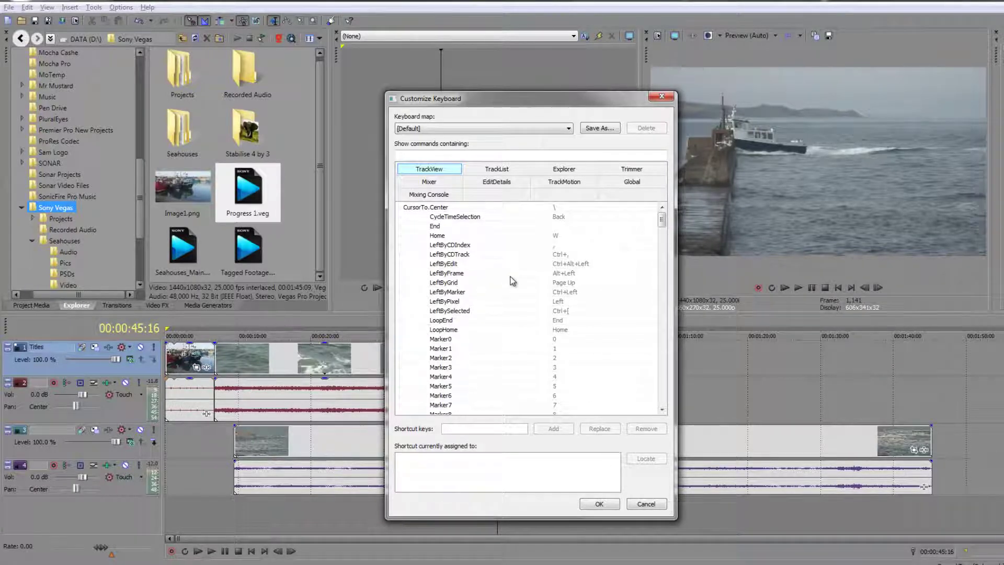
{"action": "left_click", "coordinate": [600, 506]}
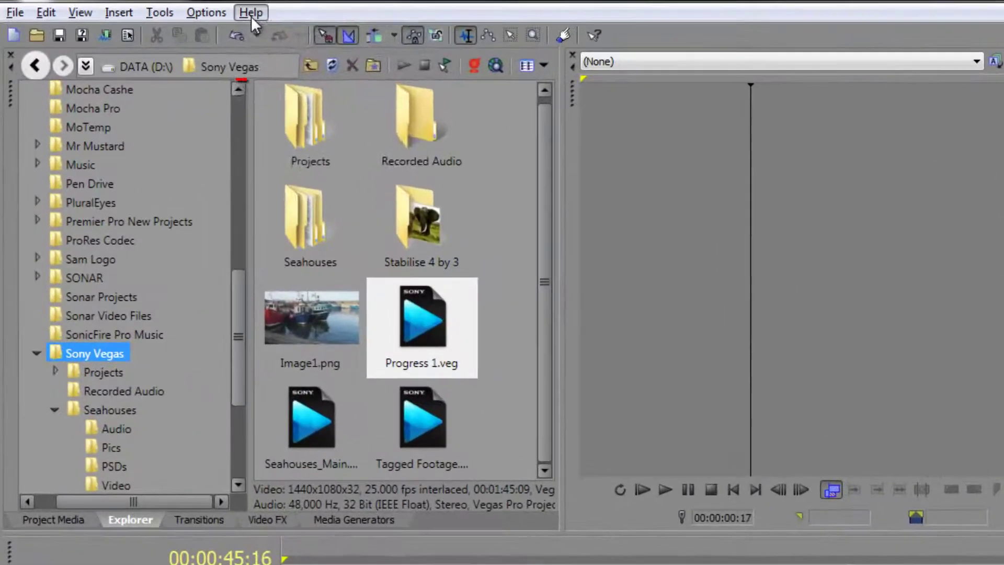
{"action": "left_click", "coordinate": [147, 8]}
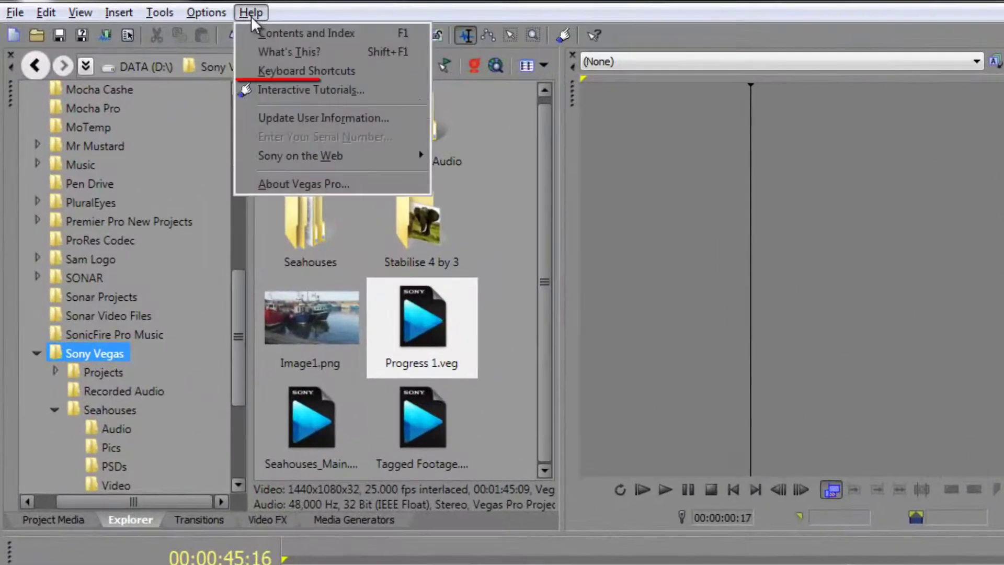
{"action": "left_click", "coordinate": [406, 33]}
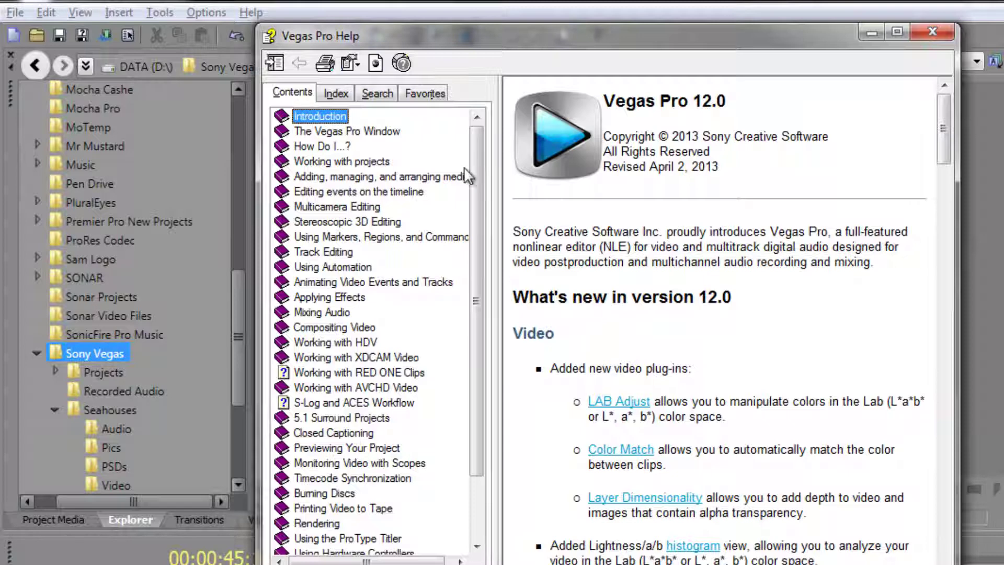
{"action": "left_click_drag", "start_coordinate": [472, 168], "coordinate": [475, 274]}
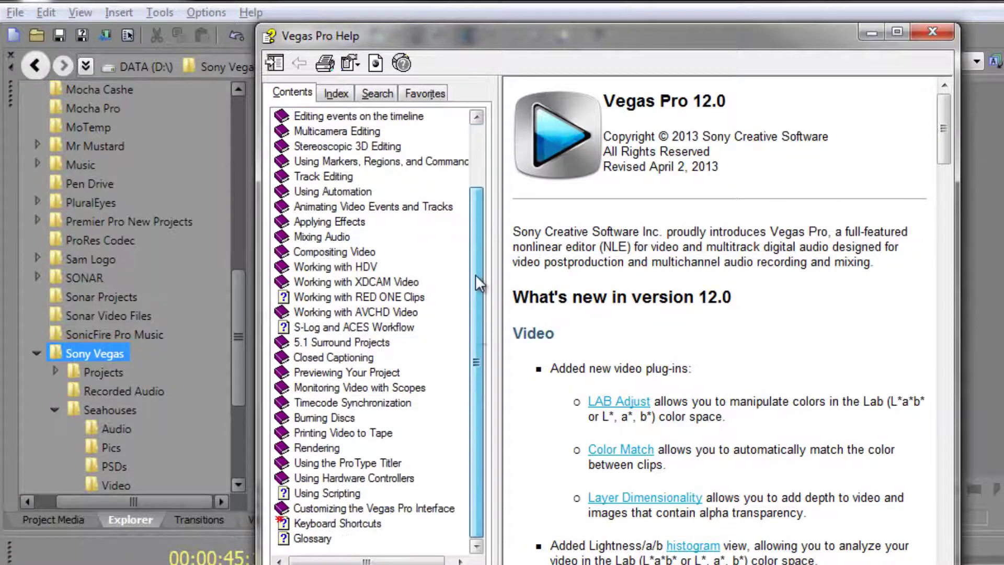
{"action": "left_click", "coordinate": [322, 522]}
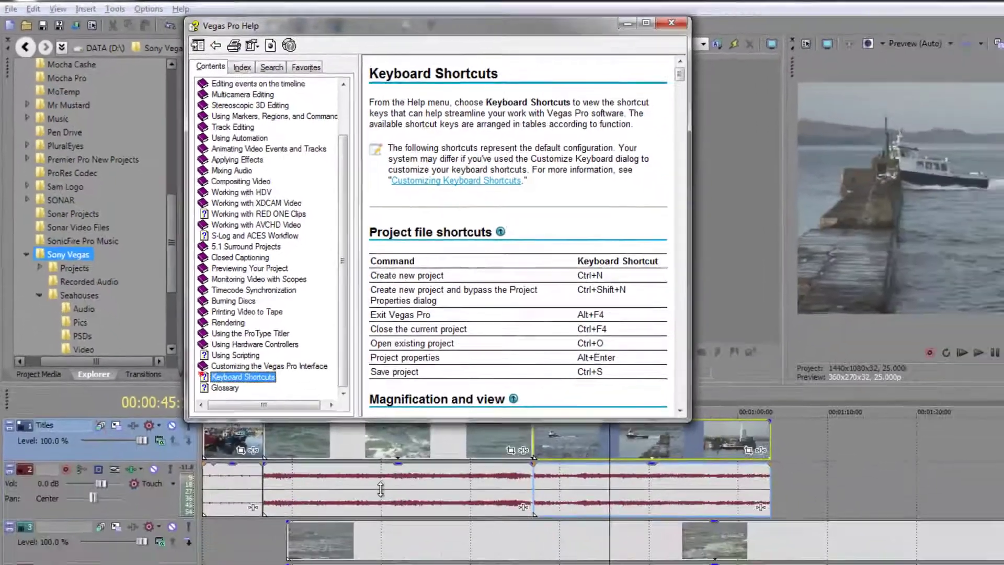
{"action": "mouse_move", "coordinate": [293, 562]}
{"action": "left_mouse_down"}
{"action": "mouse_move", "coordinate": [296, 538]}
{"action": "mouse_move", "coordinate": [299, 554]}
{"action": "left_mouse_up"}
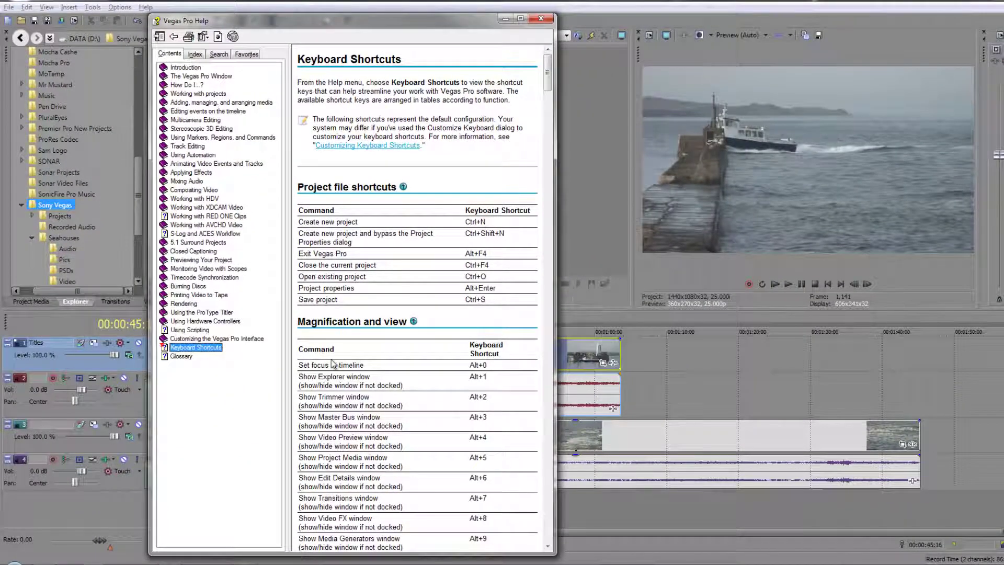
{"action": "mouse_move", "coordinate": [549, 79]}
{"action": "left_mouse_down"}
{"action": "mouse_move", "coordinate": [551, 113]}
{"action": "mouse_move", "coordinate": [551, 98]}
{"action": "left_mouse_up"}
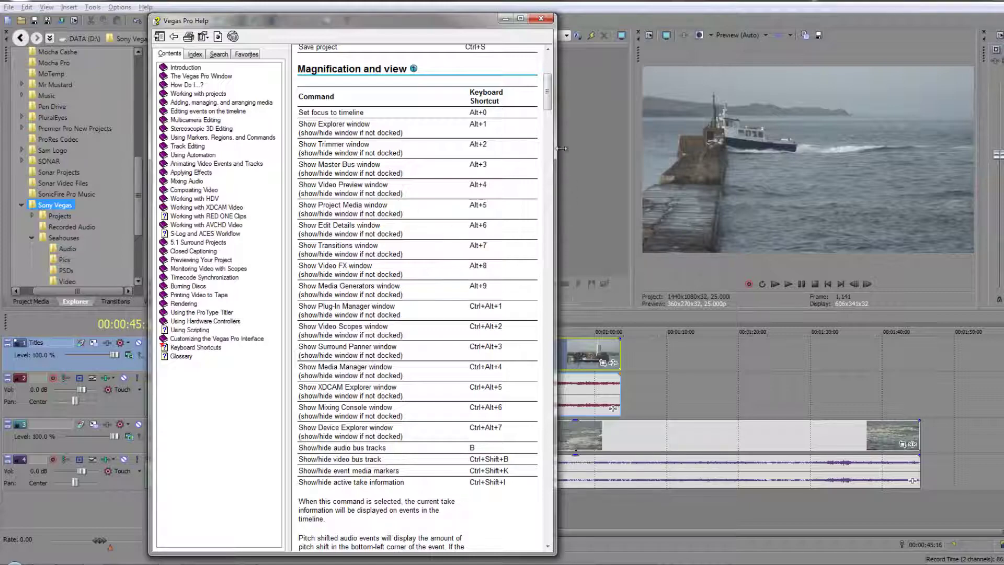
{"action": "left_click_drag", "start_coordinate": [547, 109], "coordinate": [546, 246]}
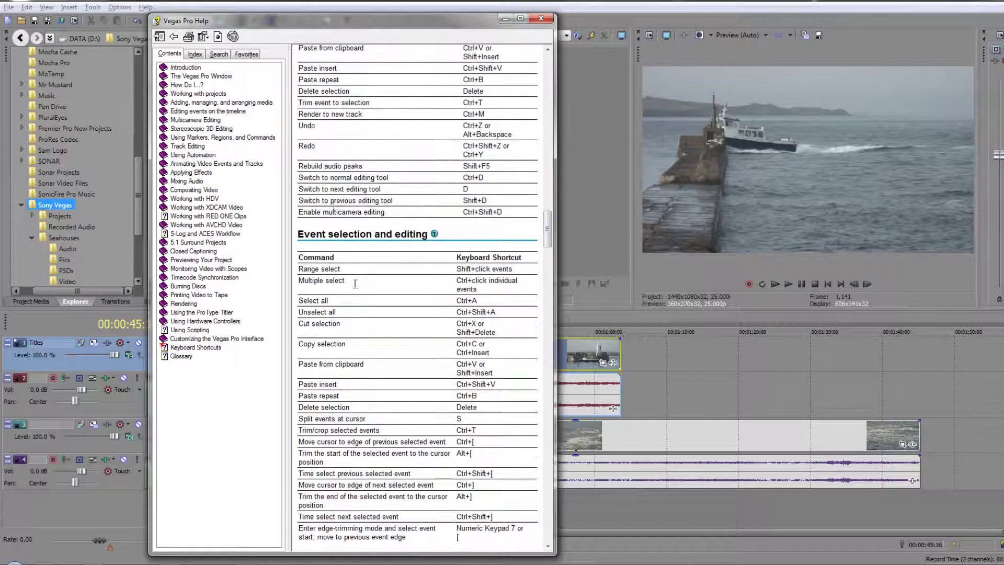
{"action": "left_click_drag", "start_coordinate": [368, 23], "coordinate": [730, 23]}
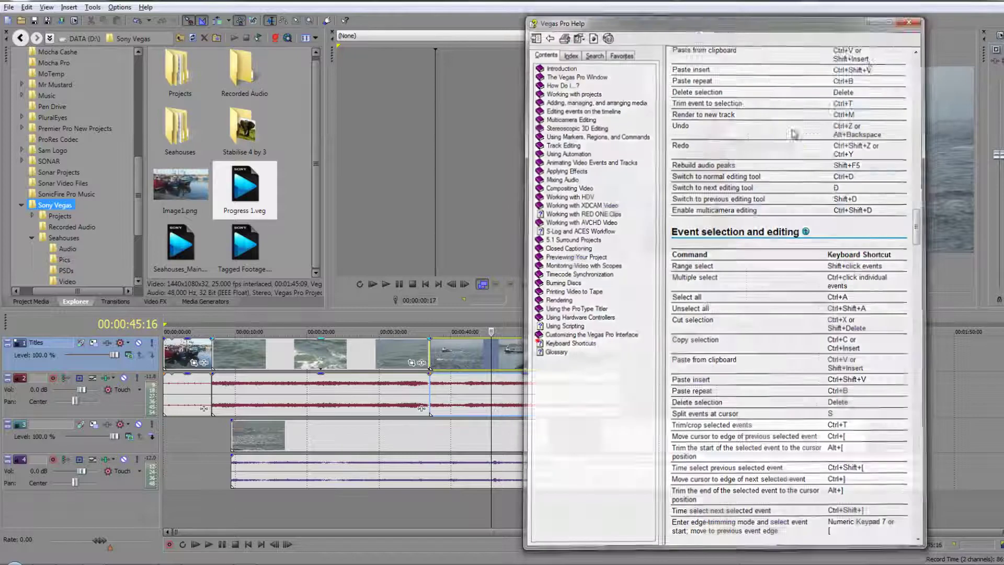
{"action": "left_click", "coordinate": [919, 18]}
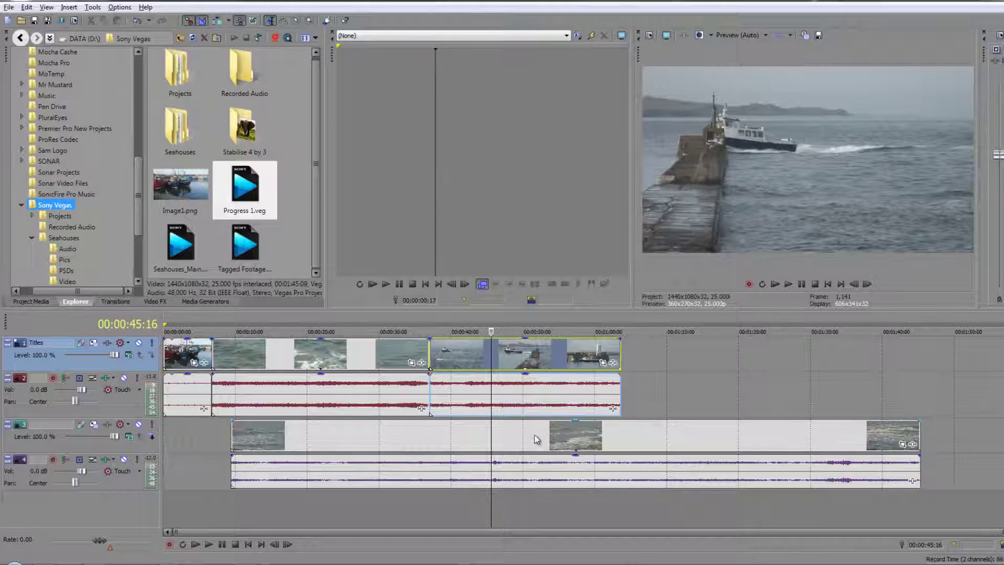
{"action": "left_click_drag", "start_coordinate": [1000, 534], "coordinate": [450, 531]}
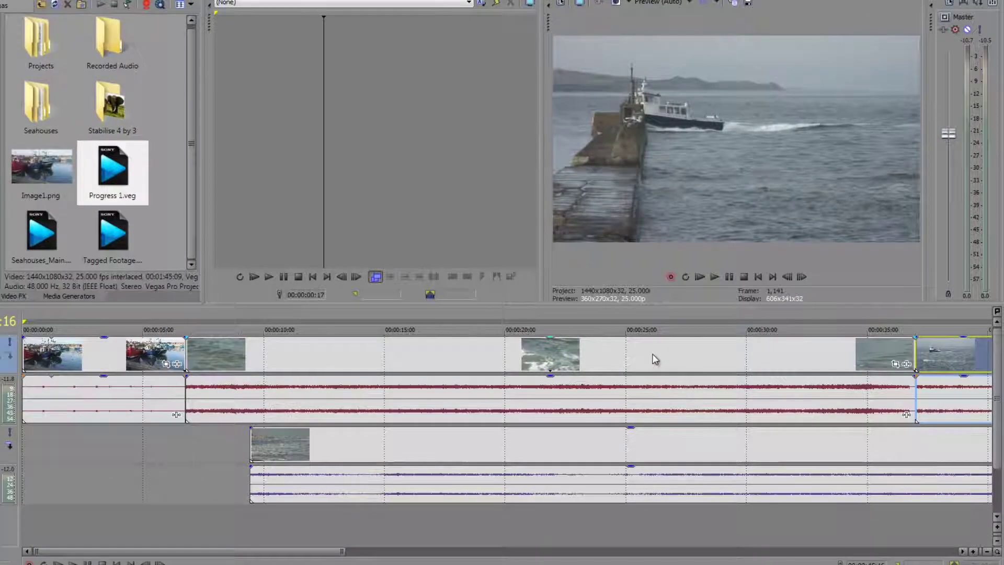
{"action": "key", "text": "backslash"}
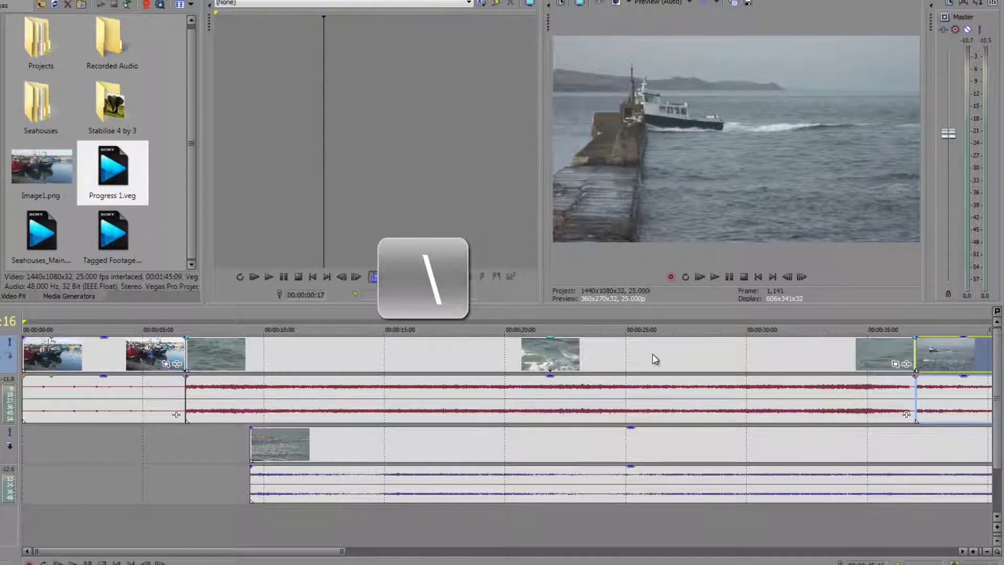
{"action": "key", "text": "backslash"}
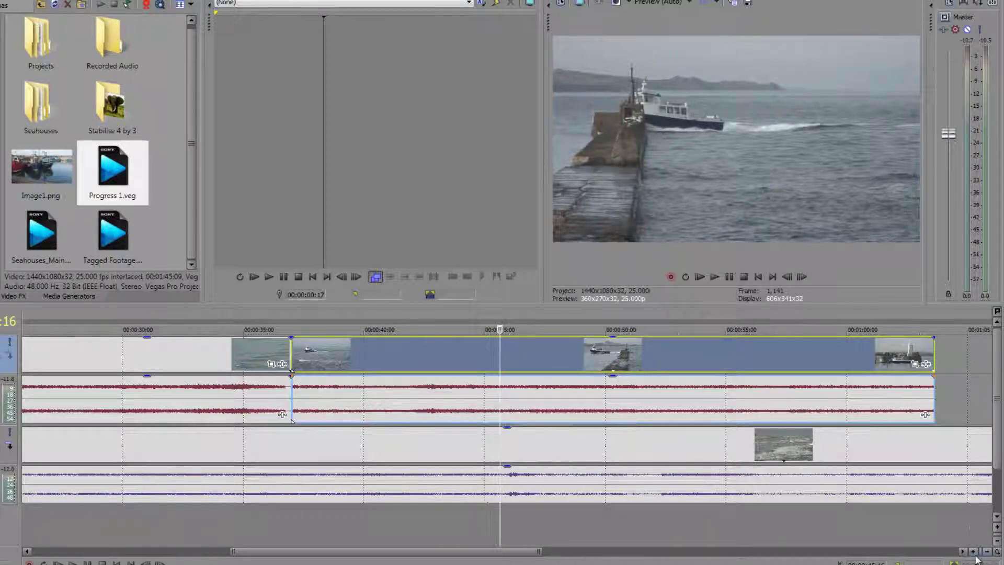
{"action": "scroll", "coordinate": [845, 525], "scroll_direction": "up", "scroll_amount": 5}
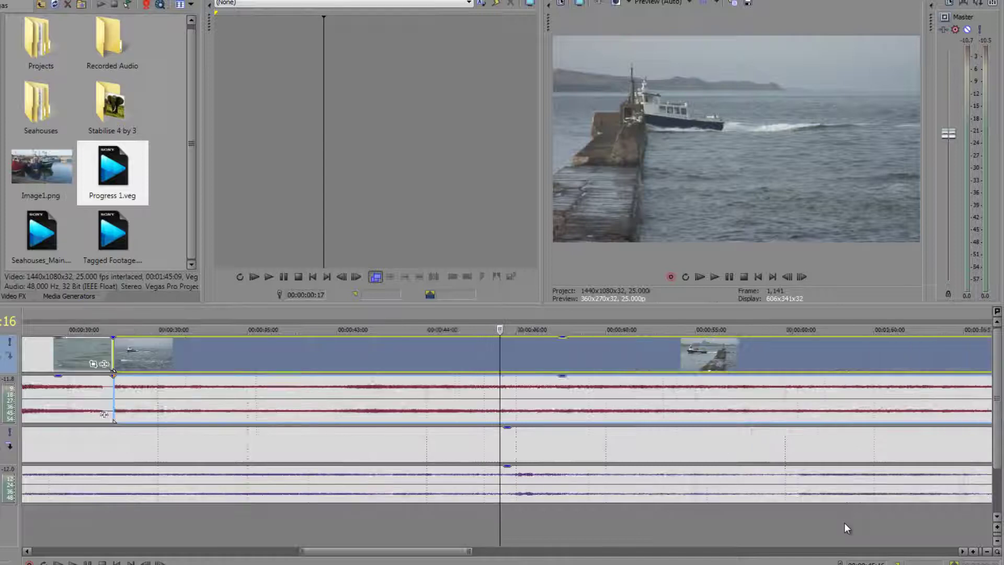
{"action": "scroll", "coordinate": [844, 522], "scroll_direction": "down", "scroll_amount": 3}
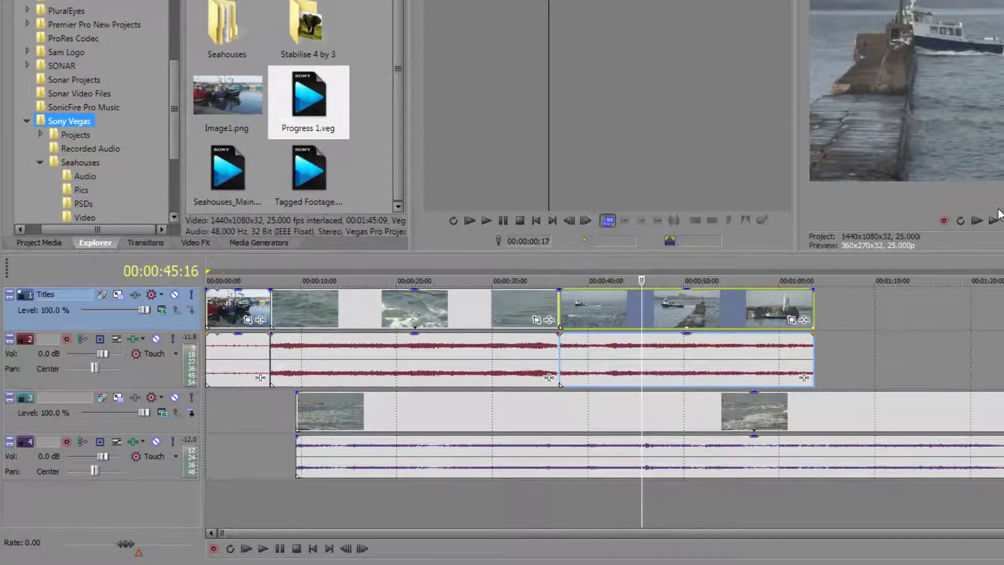
Start and stop playback with Space and the transport buttons, stopping near 52 seconds
{"action": "key", "text": "space"}
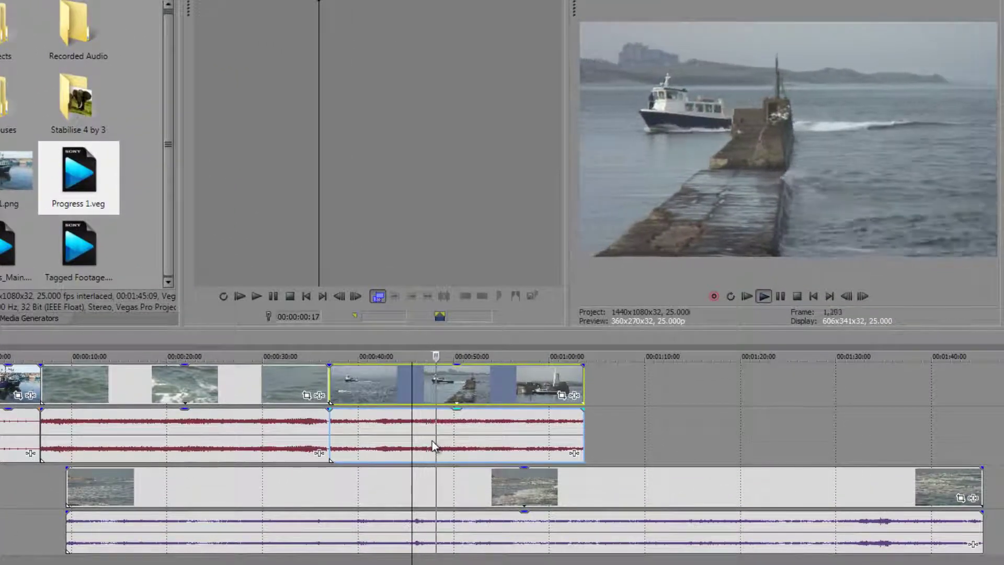
{"action": "key", "text": "space"}
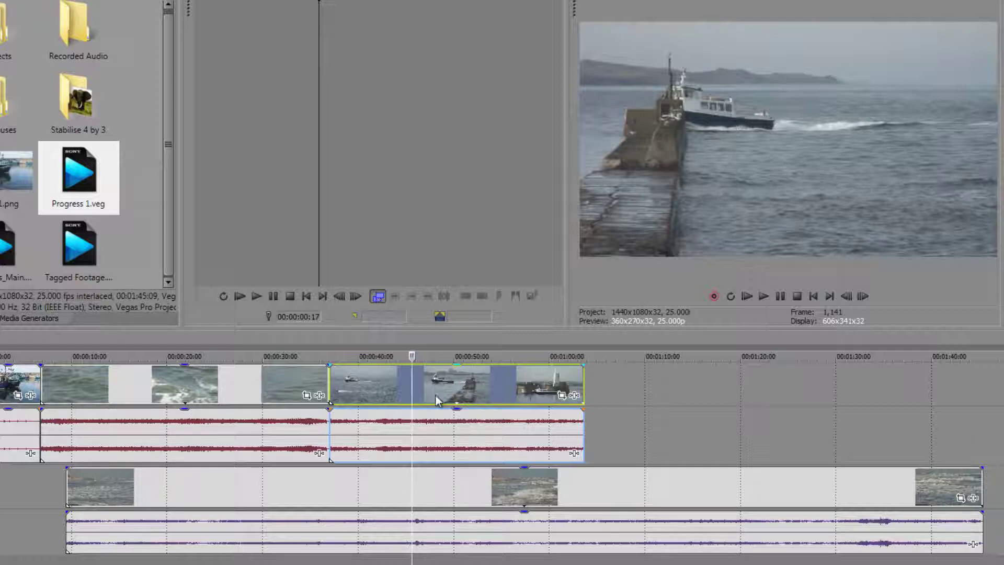
{"action": "left_click", "coordinate": [763, 296]}
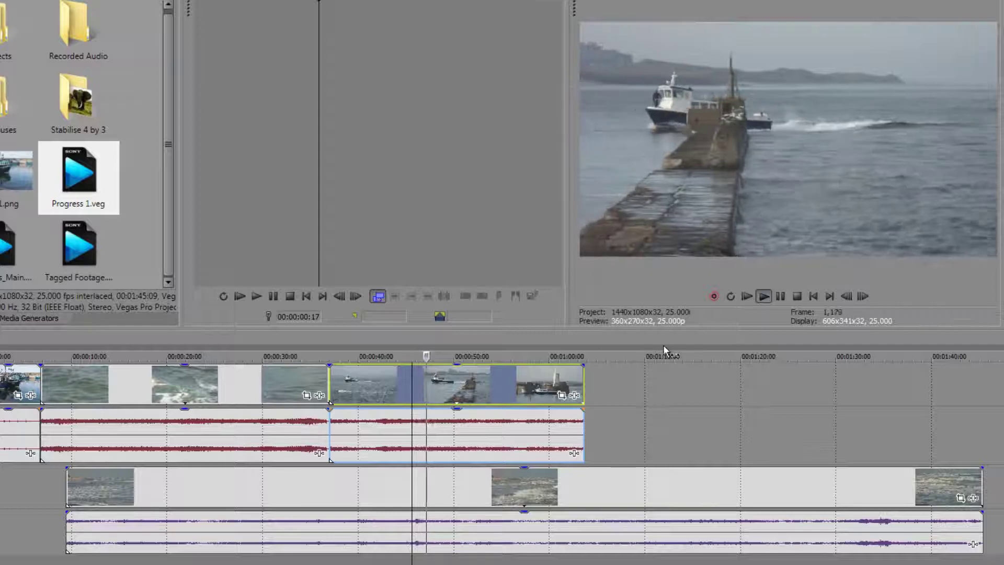
{"action": "left_click", "coordinate": [782, 297]}
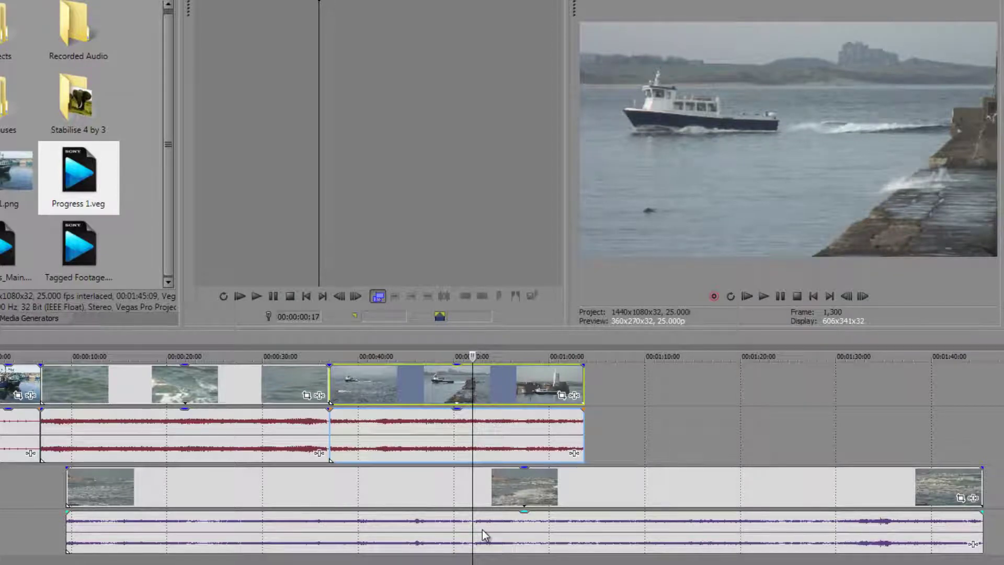
Play forward from the playhead at about 52 seconds, then play in reverse with J
{"action": "key", "text": "space"}
{"action": "key", "text": "space"}
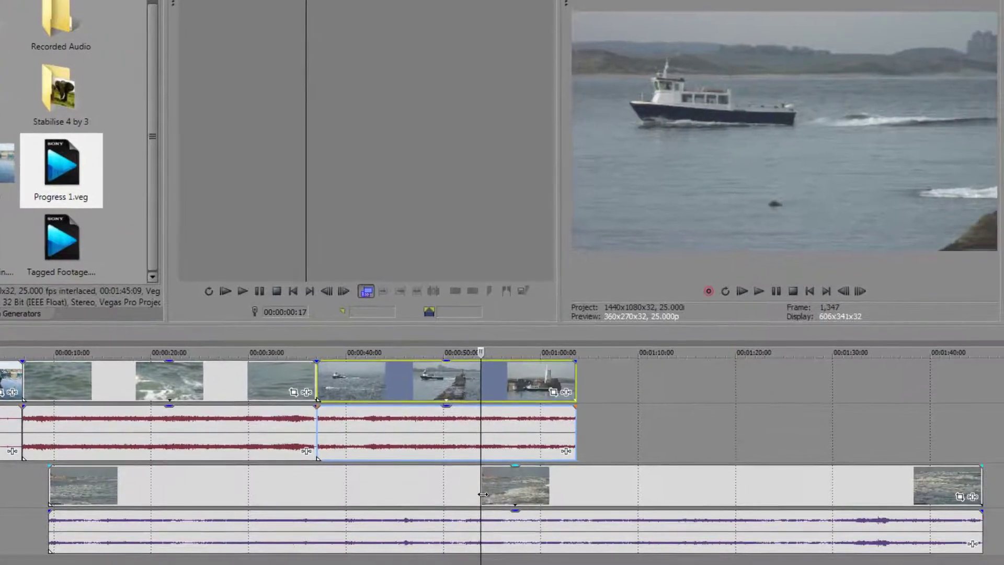
{"action": "key", "text": "space"}
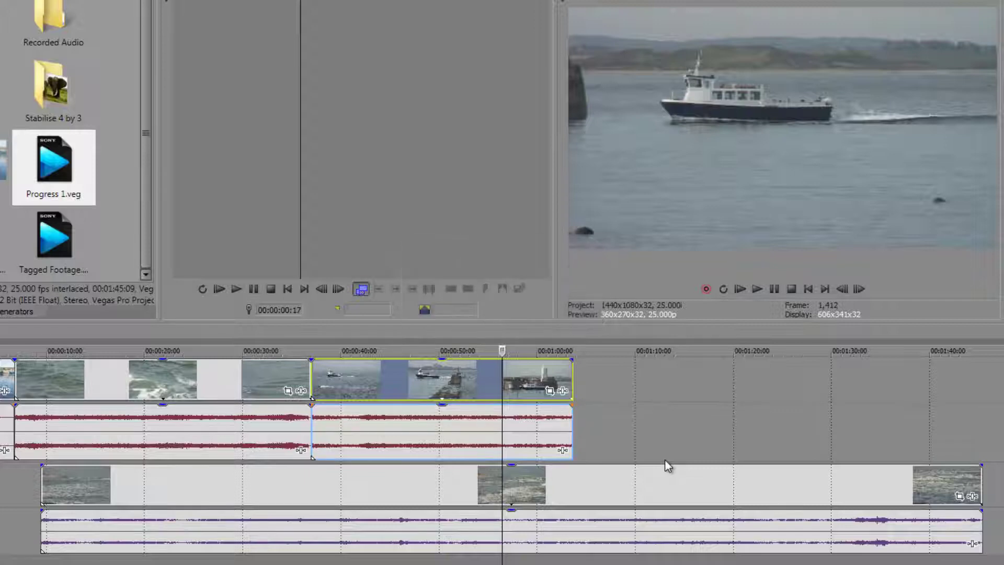
{"action": "key", "text": "j"}
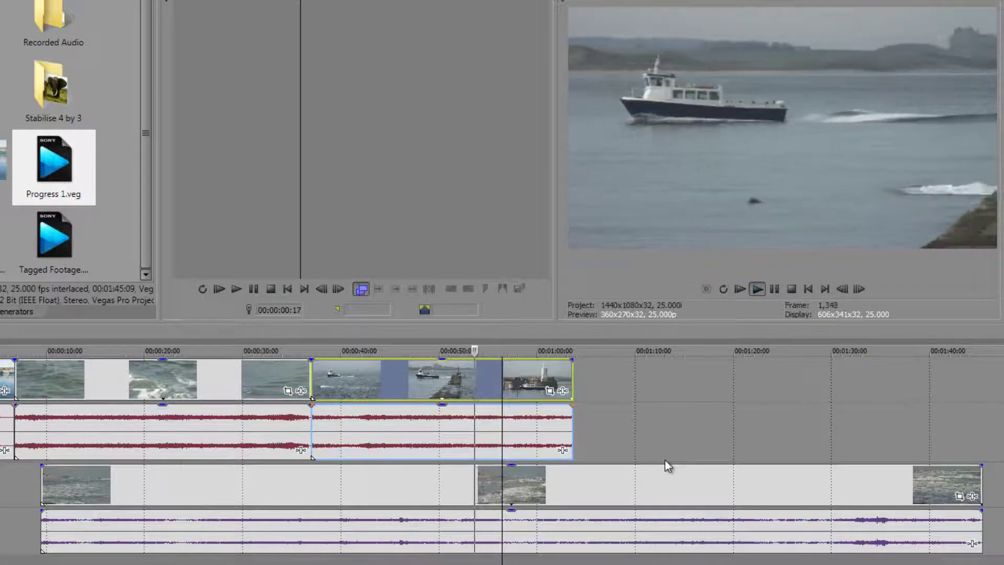
Shuttle playback with J, K, L and Space: double-speed reverse, stop, forward, reverse, forward, stop
{"action": "key", "text": "j"}
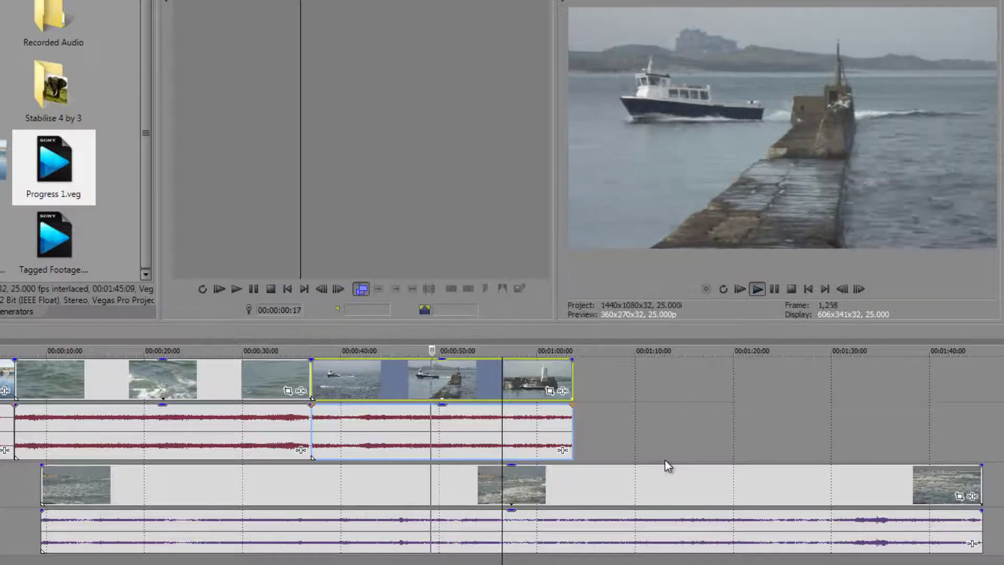
{"action": "key", "text": "k"}
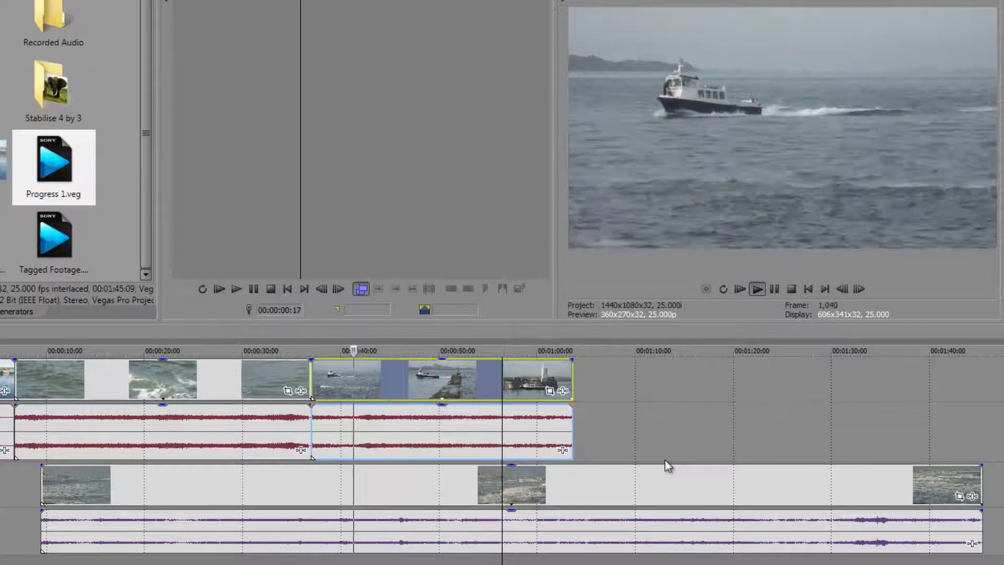
{"action": "key", "text": "l"}
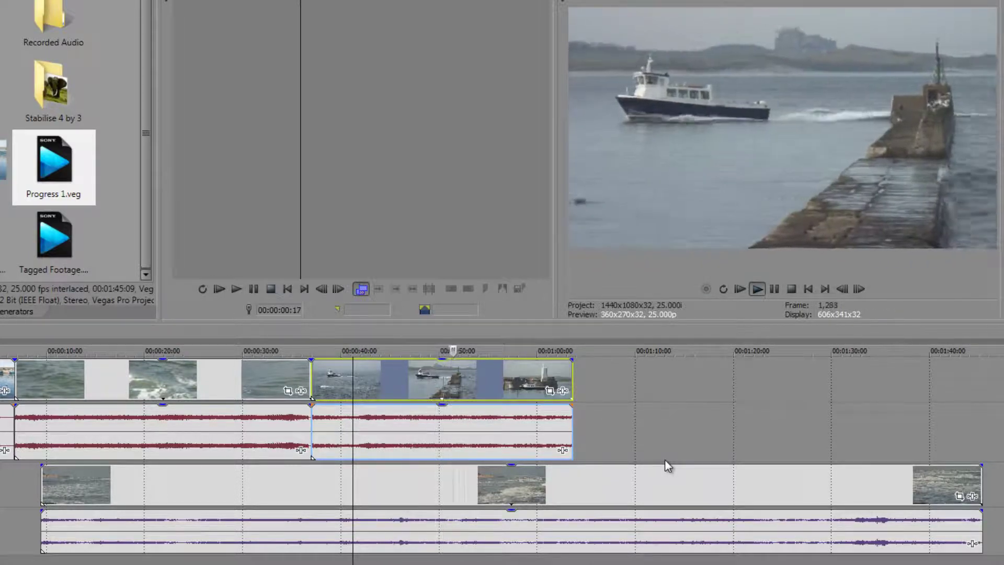
{"action": "key", "text": "k"}
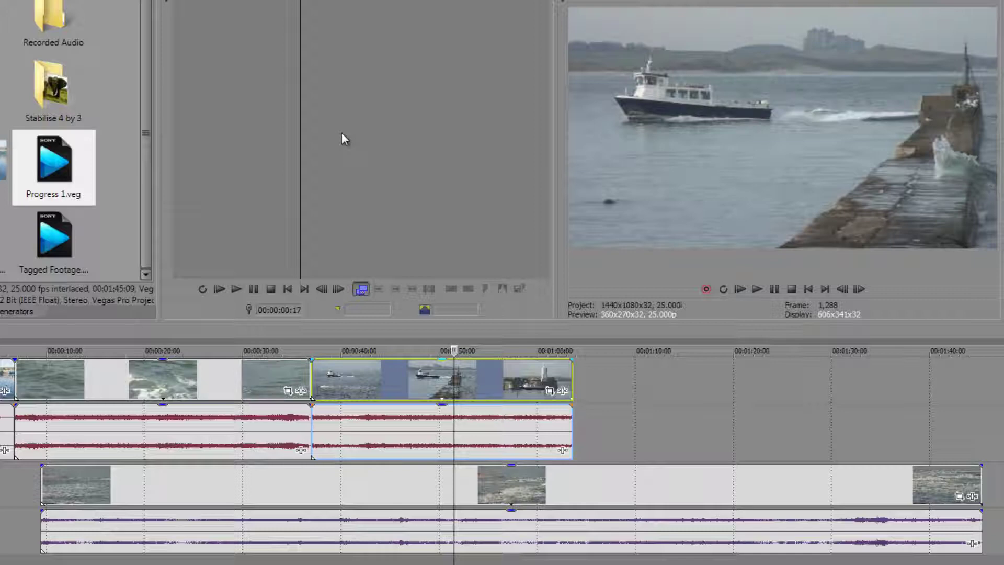
{"action": "key", "text": "space"}
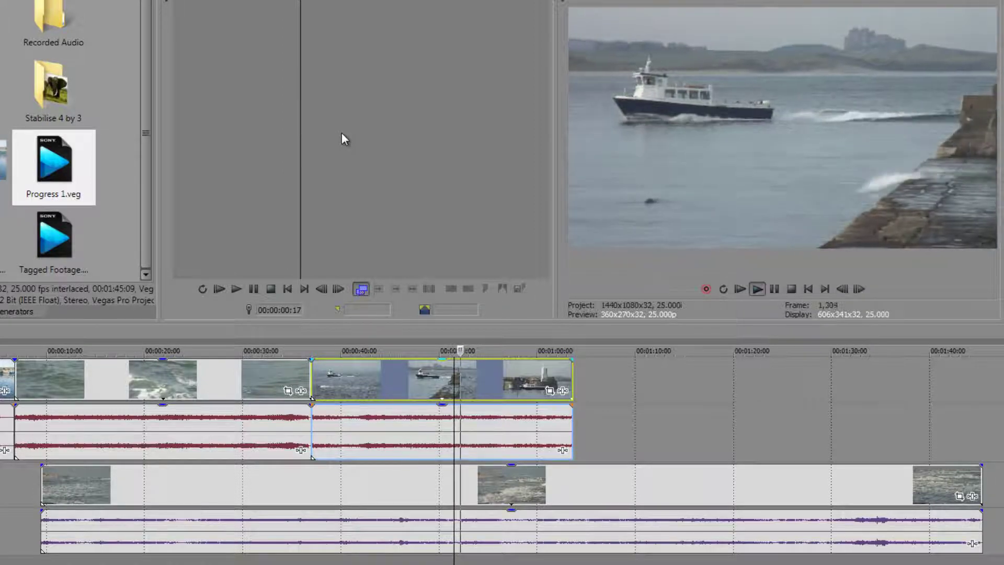
{"action": "key", "text": "j"}
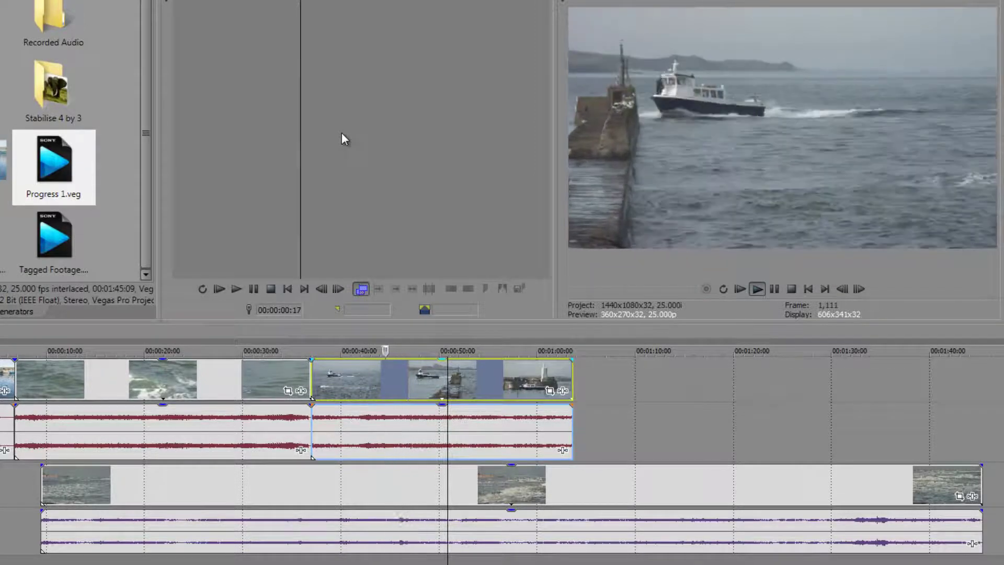
{"action": "key", "text": "l"}
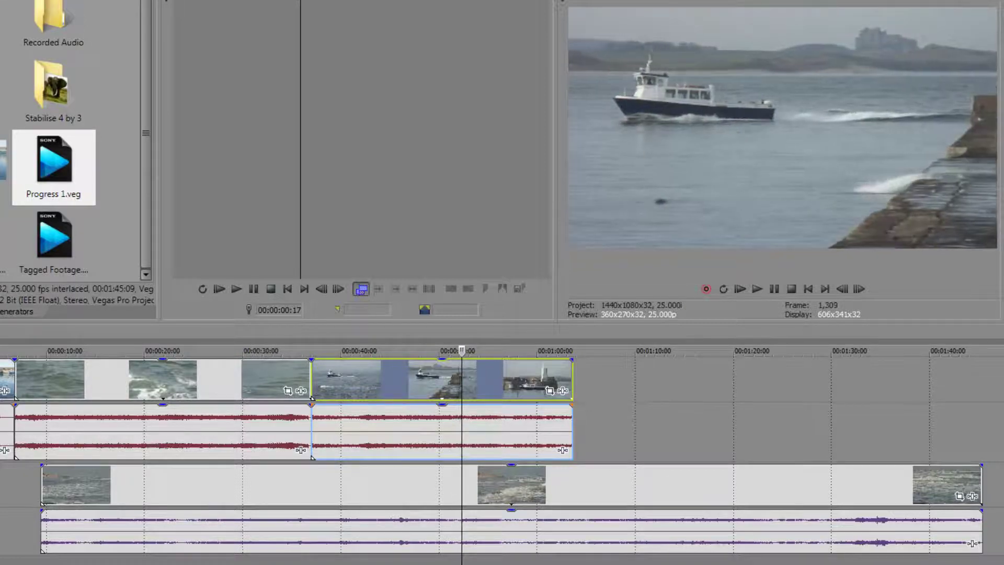
{"action": "key", "text": "space"}
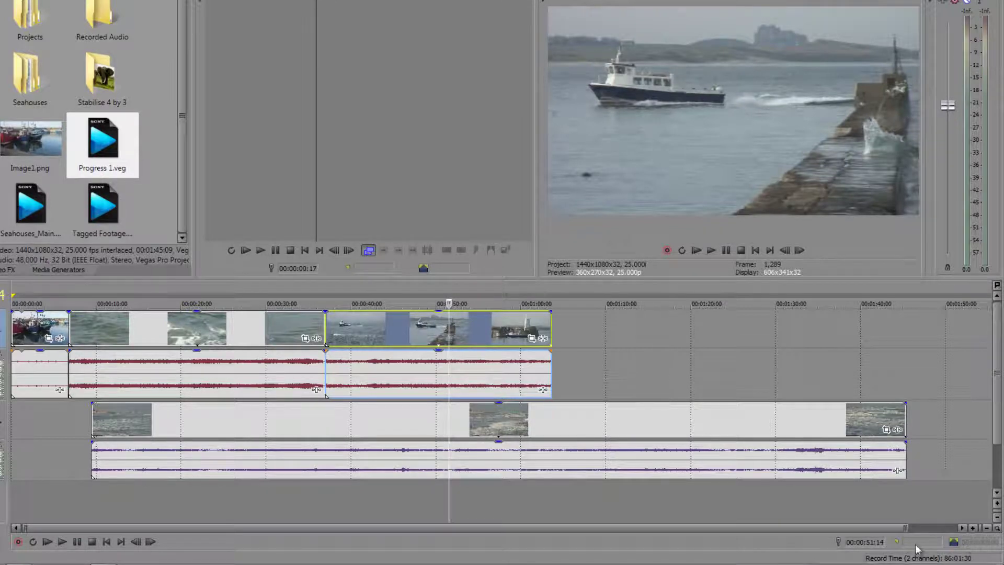
Step back one frame, place the playhead at 00:00:44:07, and drag a time selection
{"action": "key", "text": "Left"}
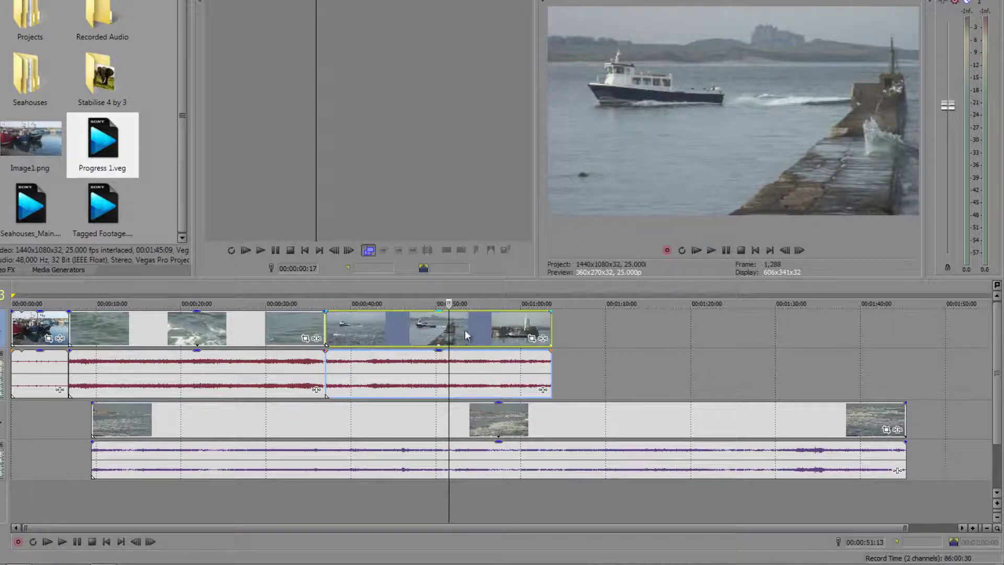
{"action": "left_click", "coordinate": [410, 331]}
{"action": "left_click", "coordinate": [387, 334]}
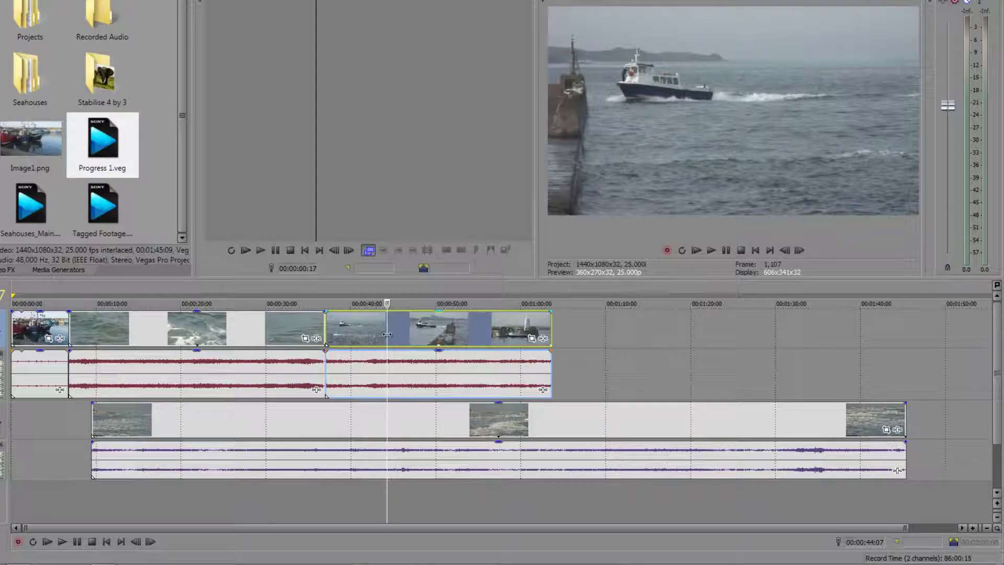
{"action": "left_click_drag", "start_coordinate": [579, 327], "coordinate": [421, 344]}
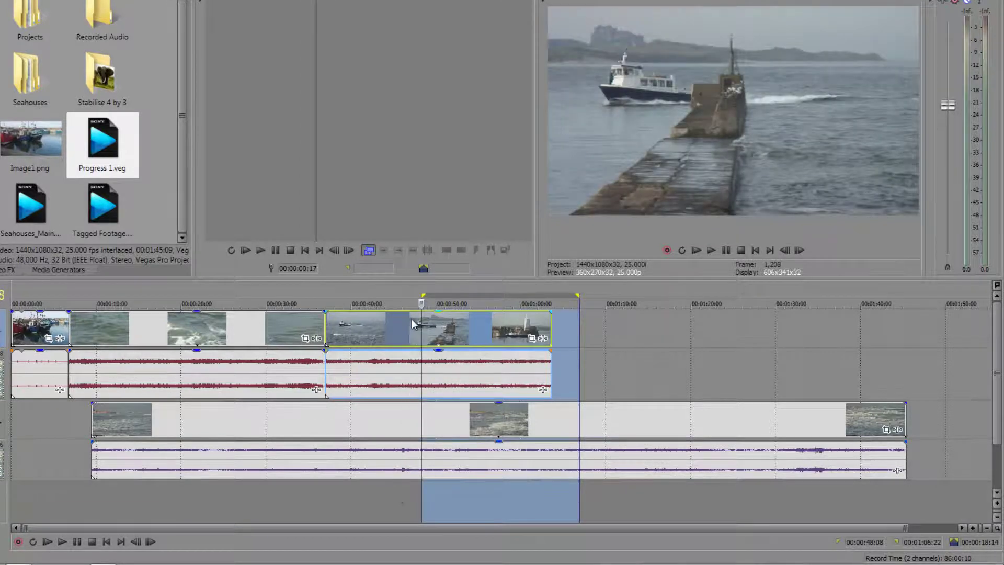
Clear the time selection and set the loop start at 00:00:26:15 with I
{"action": "left_click_drag", "start_coordinate": [416, 340], "coordinate": [387, 340]}
{"action": "left_click", "coordinate": [617, 336]}
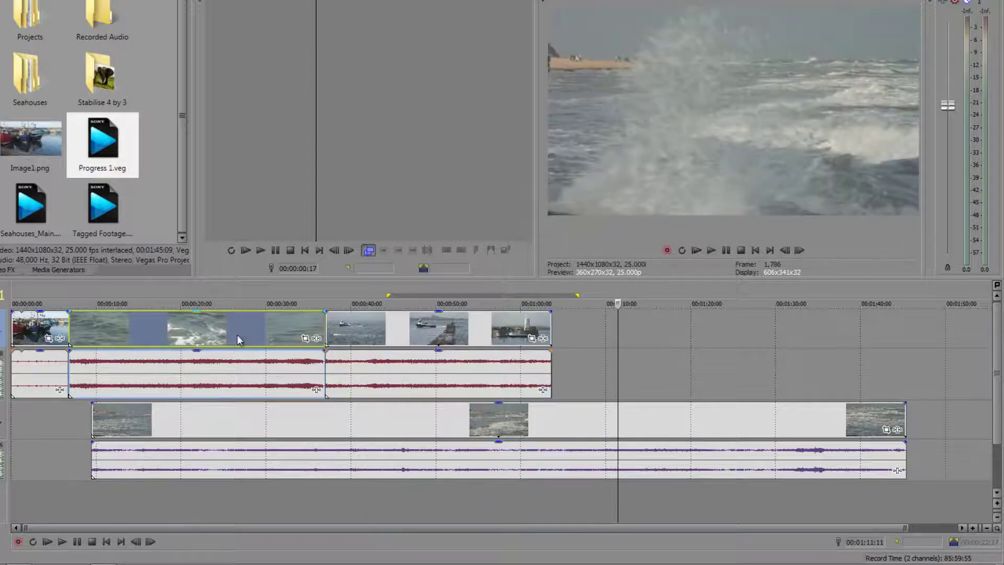
{"action": "left_click", "coordinate": [237, 340]}
{"action": "key", "text": "i"}
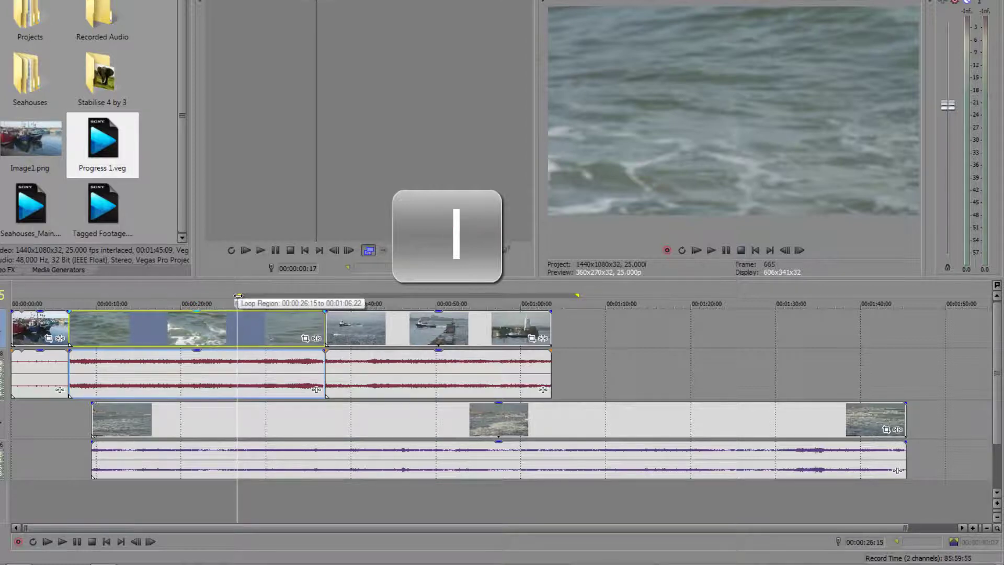
Set the loop end at 00:01:14:21 with O, then select the loop region with Shift+Q
{"action": "left_click", "coordinate": [647, 339]}
{"action": "key", "text": "o"}
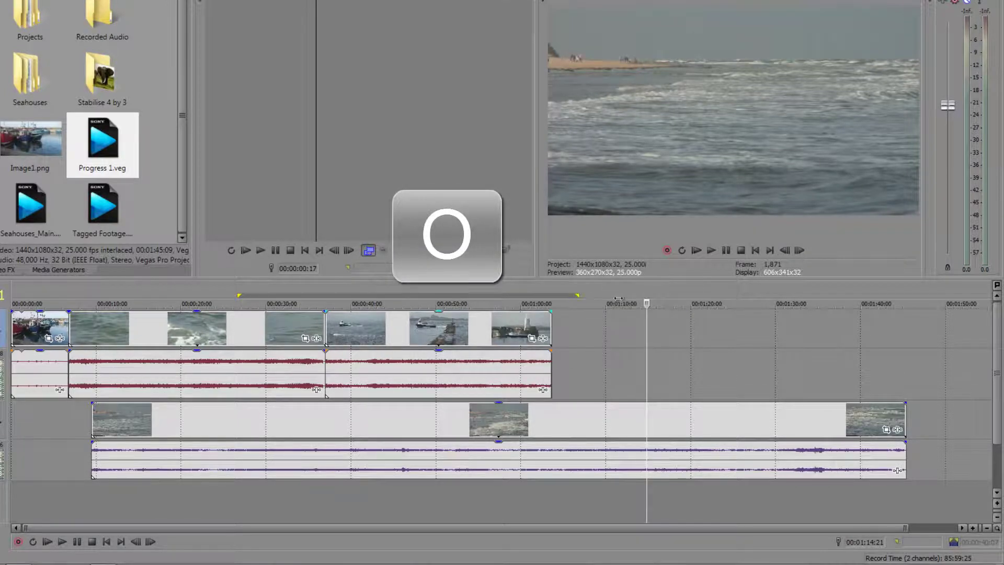
{"action": "left_click_drag", "start_coordinate": [652, 305], "coordinate": [650, 309]}
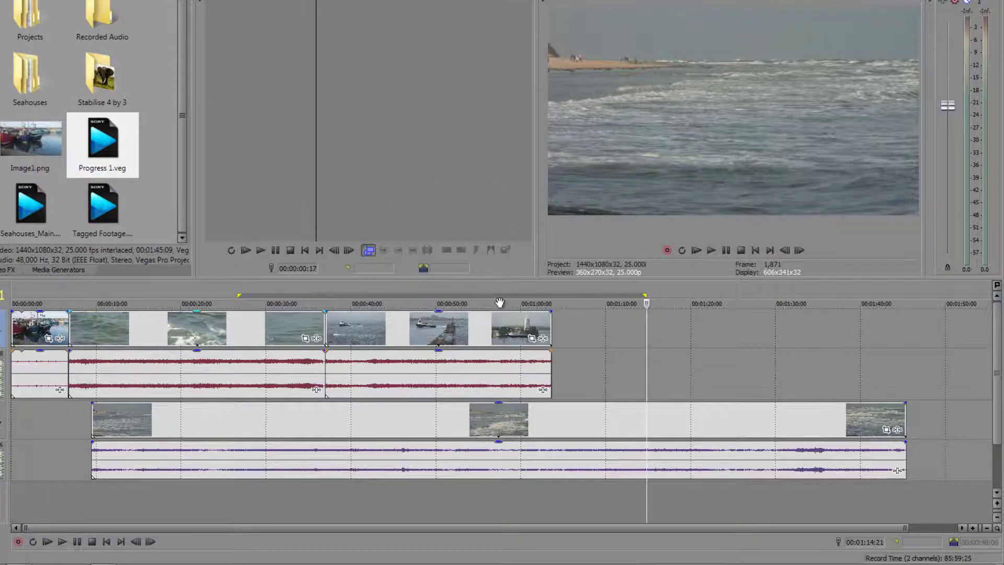
{"action": "key", "text": "shift+q"}
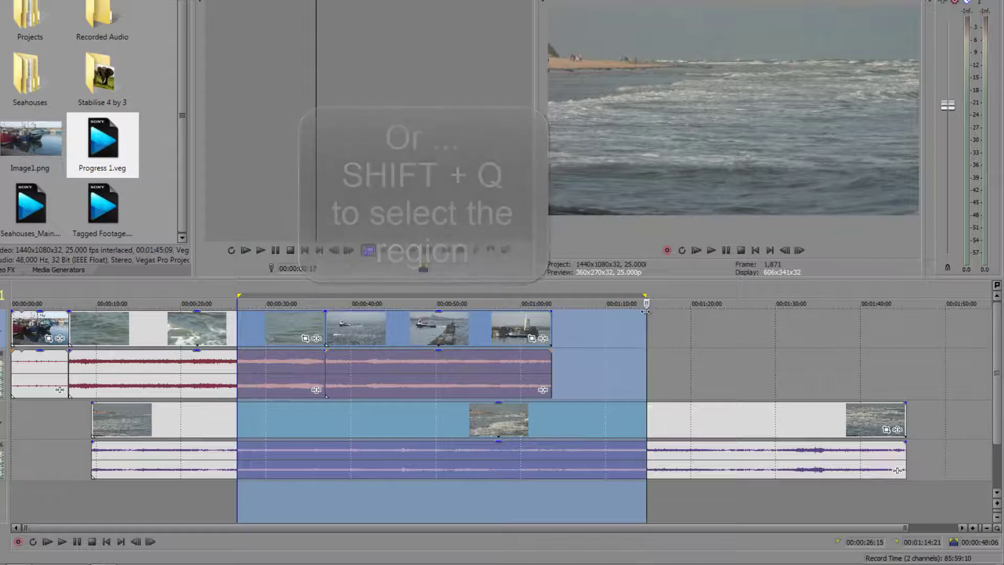
{"action": "left_click", "coordinate": [695, 332]}
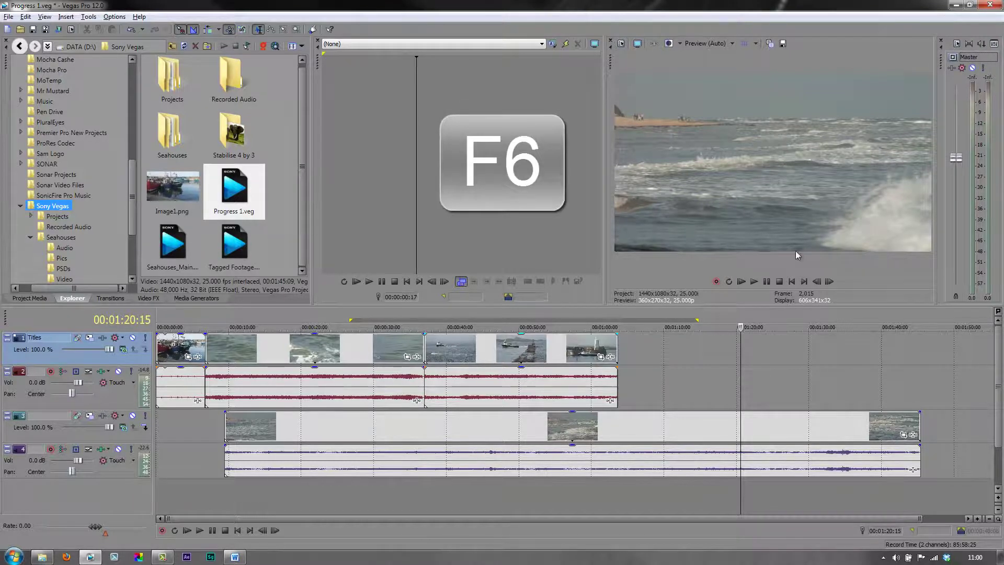
Cycle the docked pane with F6 through Video FX, Explorer and Media Generators to Project Media
{"action": "key", "text": "F6"}
{"action": "key", "text": "F6"}
{"action": "key", "text": "F6"}
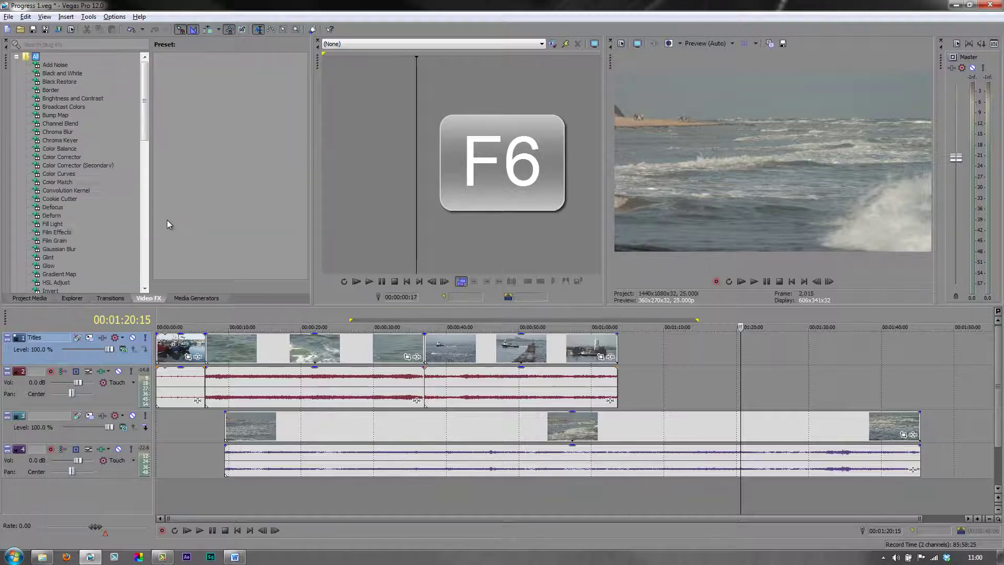
{"action": "key", "text": "F6"}
{"action": "key", "text": "F6"}
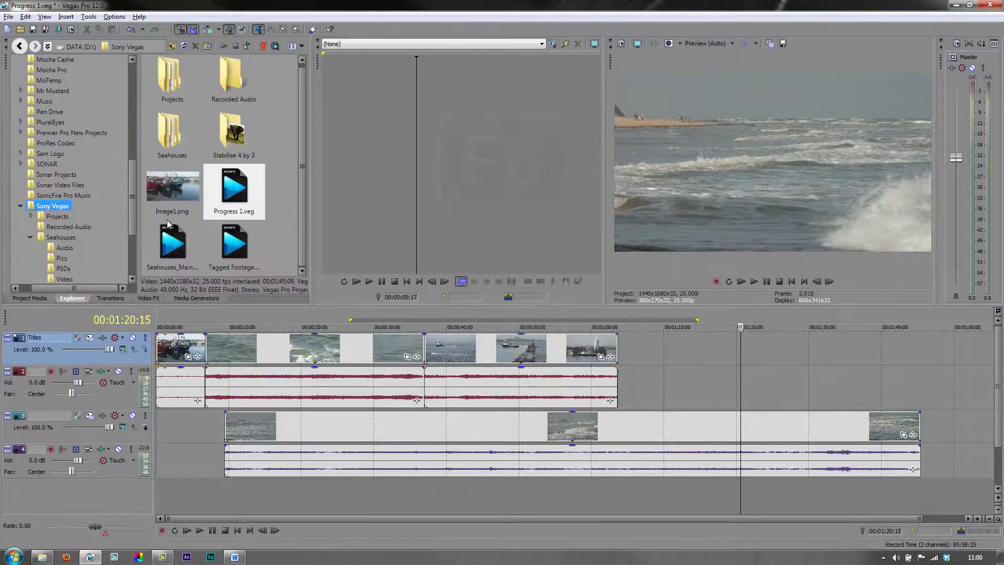
{"action": "key", "text": "F6"}
{"action": "key", "text": "F6"}
{"action": "key", "text": "F6"}
{"action": "key", "text": "F6"}
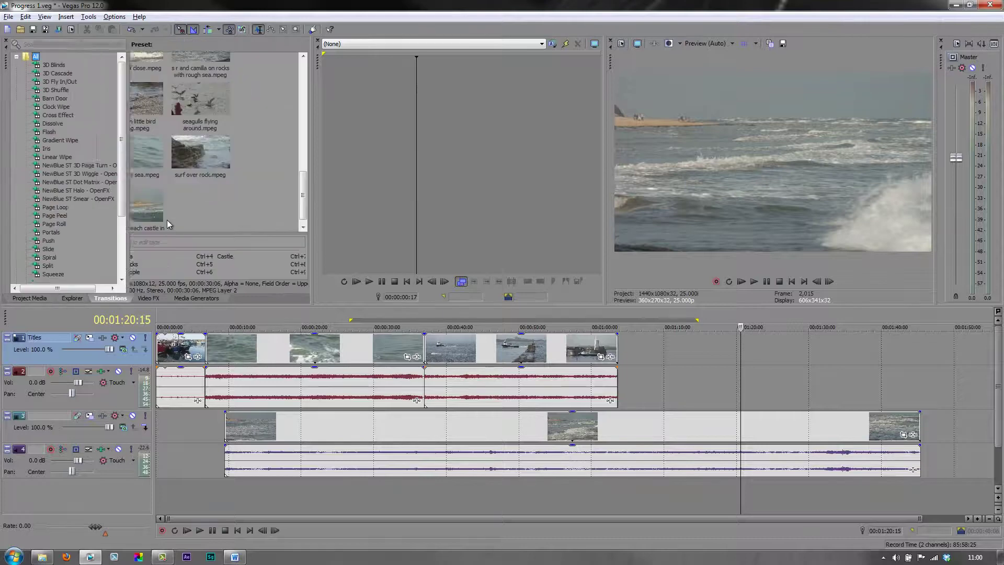
{"action": "key", "text": "F6"}
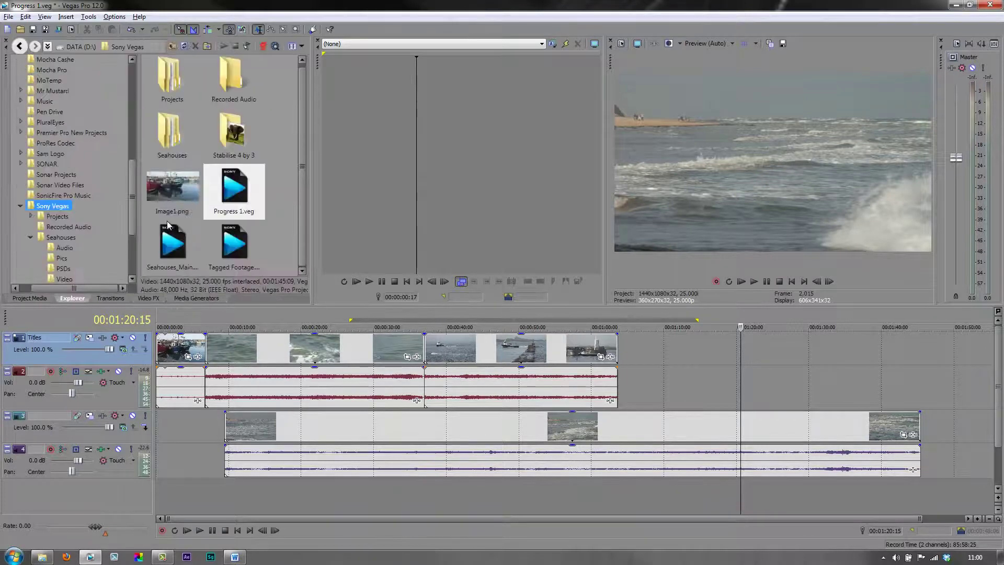
{"action": "key", "text": "F6"}
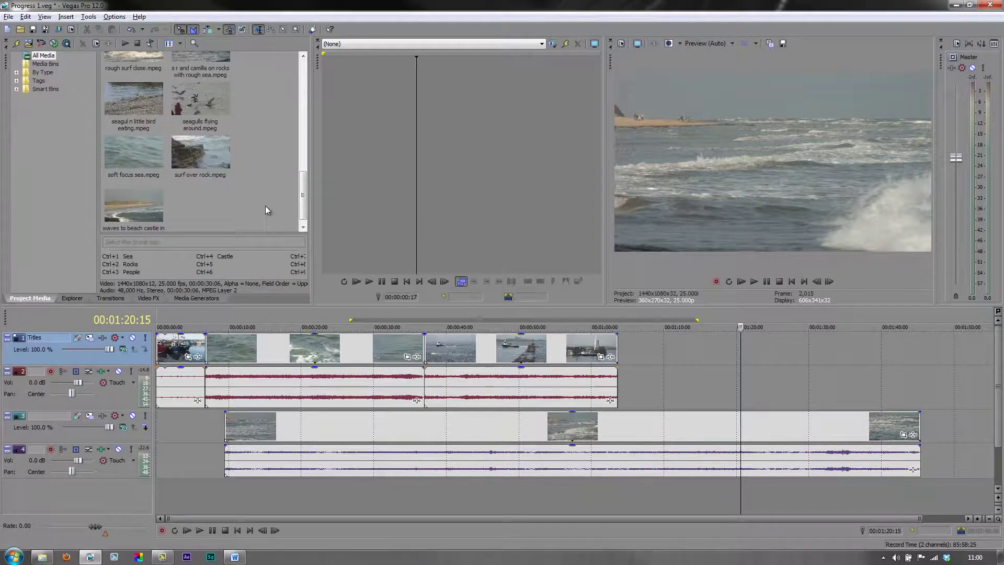